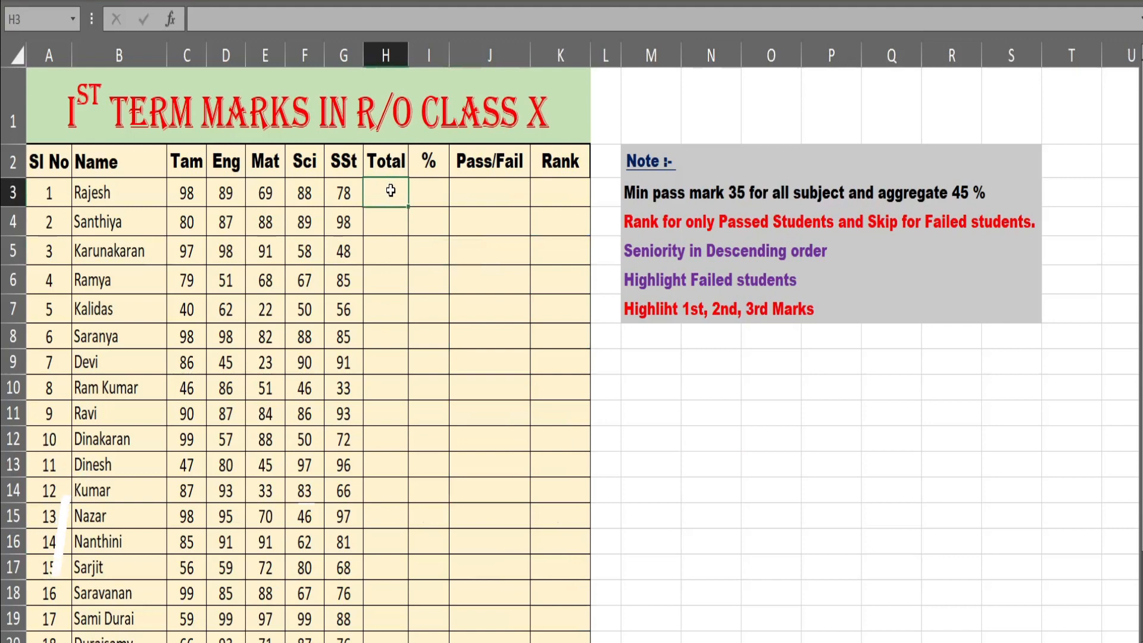
- Total the first student's five subject marks in H3 with =SUM(C3:G3), and clear the cell again
{"action": "type", "text": "=sum"}
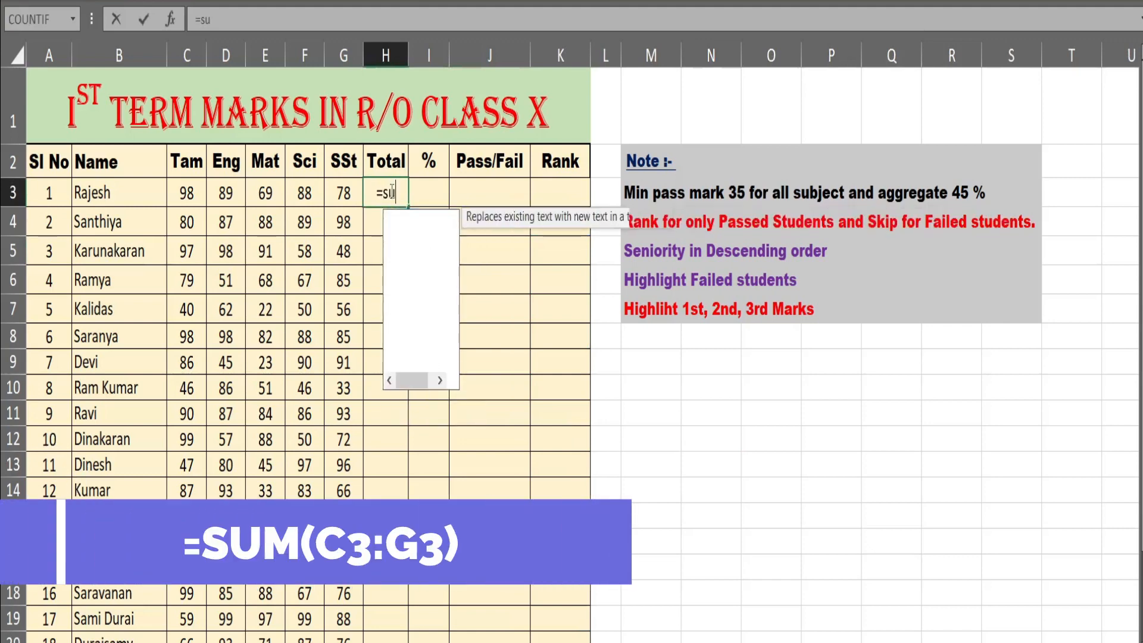
{"action": "key", "text": "Tab"}
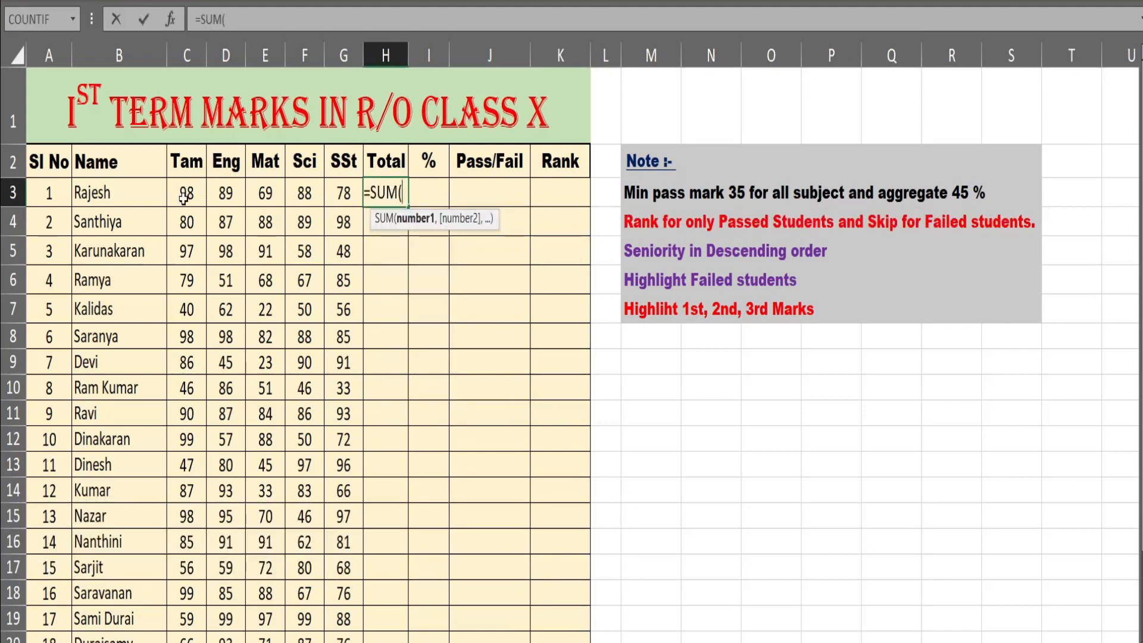
{"action": "left_click_drag", "start_coordinate": [186, 193], "coordinate": [332, 193]}
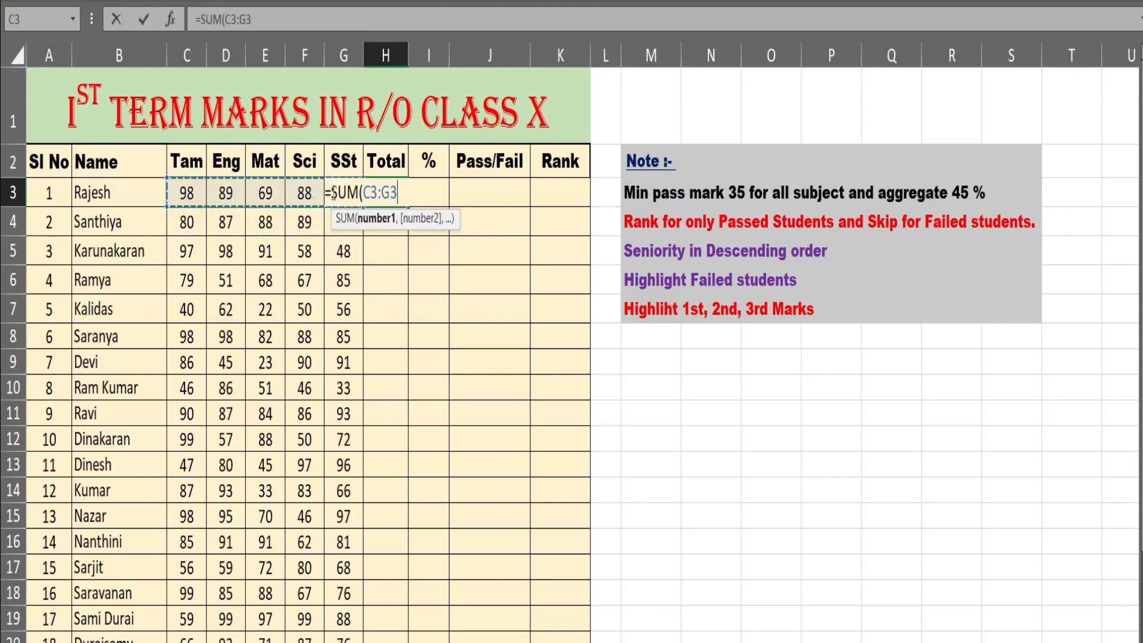
{"action": "key", "text": "Return"}
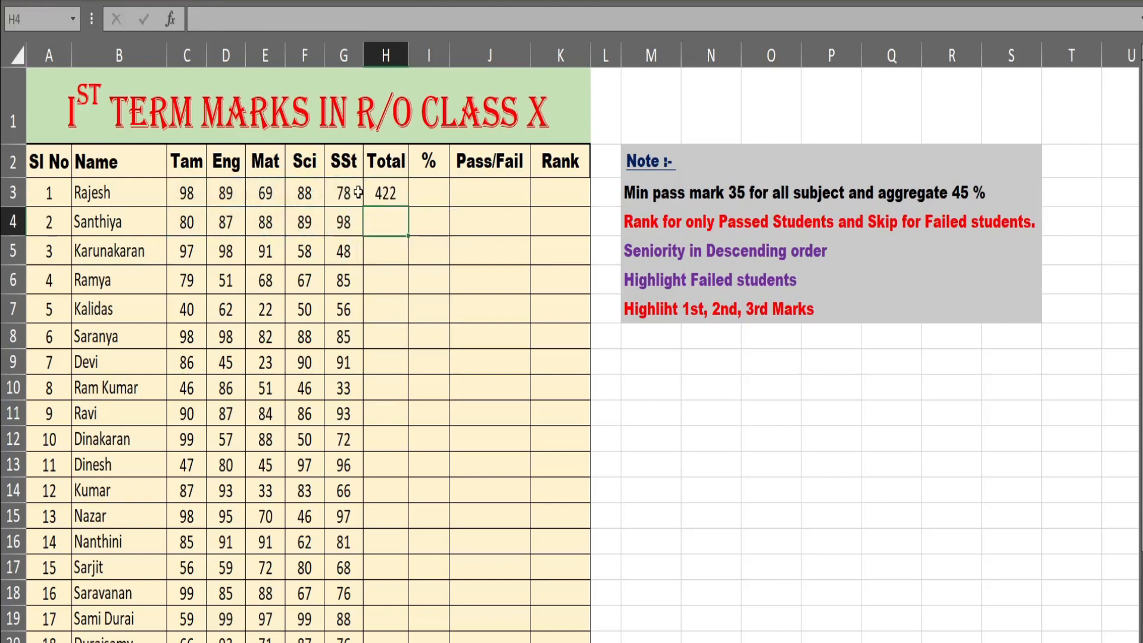
{"action": "left_click", "coordinate": [394, 194]}
{"action": "key", "text": "Delete"}
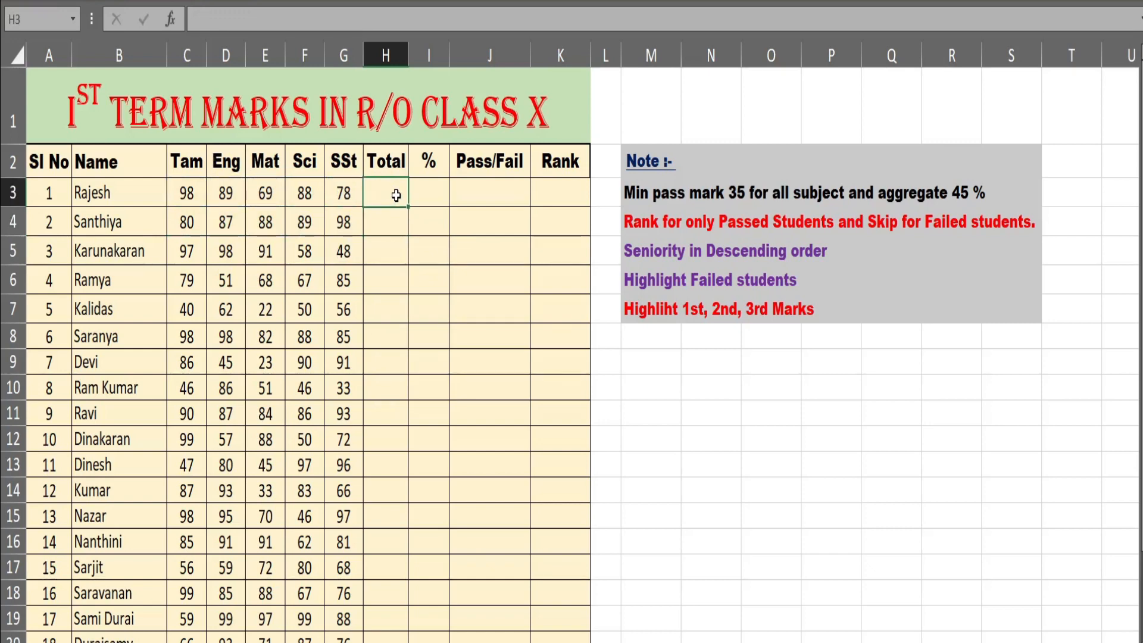
- AutoSum the first student's marks C3:G3 in H3 and fill the formula down the Total column for all students
{"action": "key", "text": "alt+equal"}
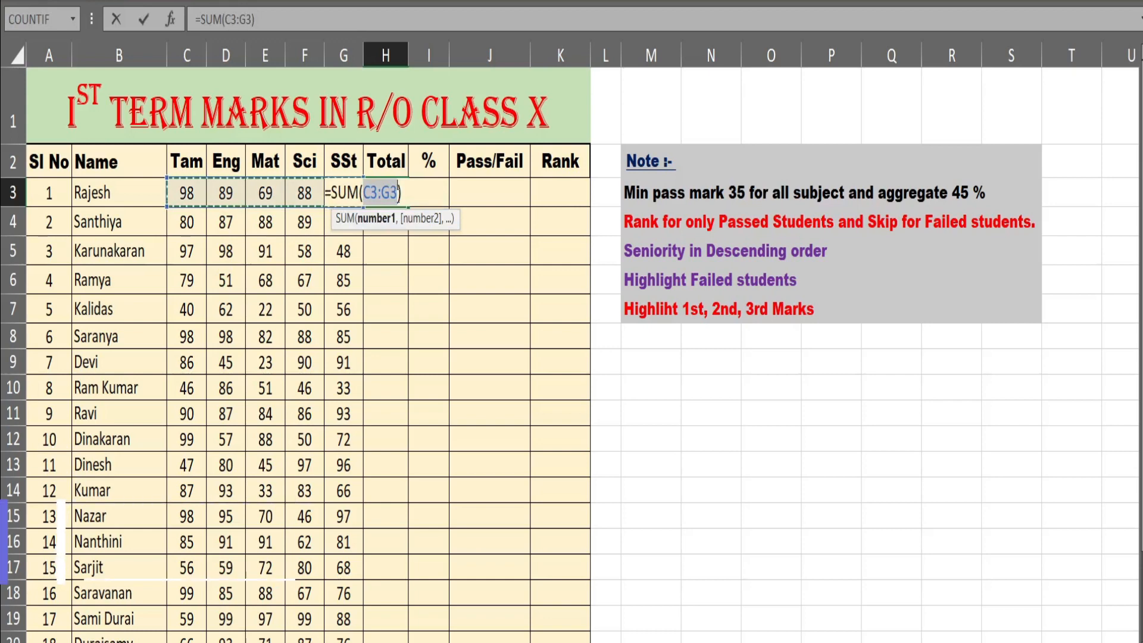
{"action": "key", "text": "Return"}
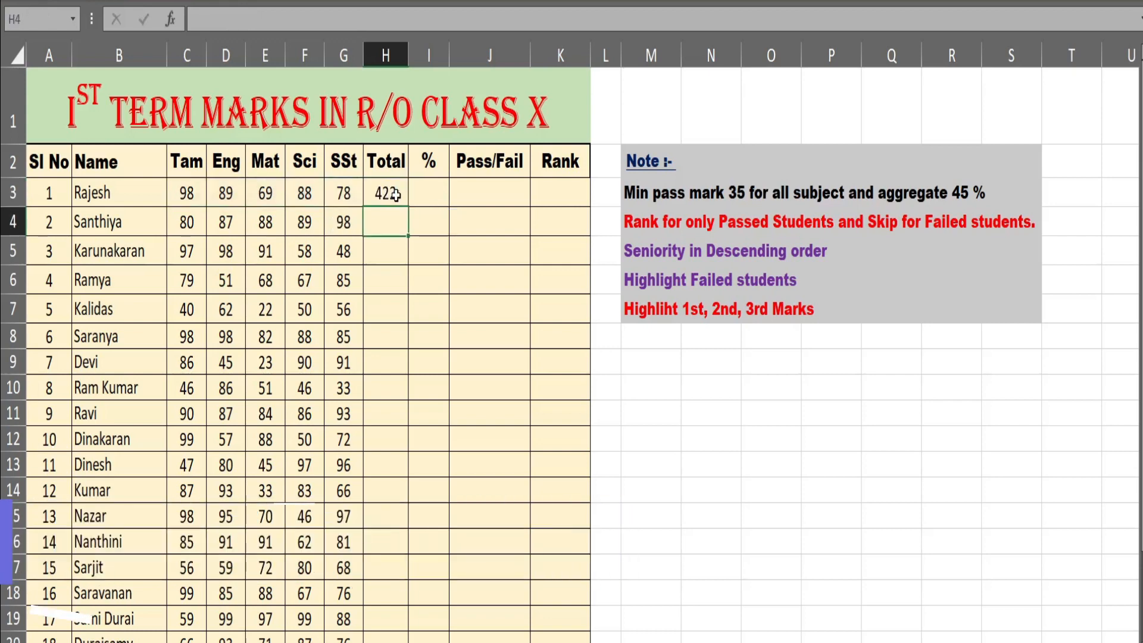
{"action": "left_click", "coordinate": [395, 195]}
{"action": "double_click", "coordinate": [408, 206]}
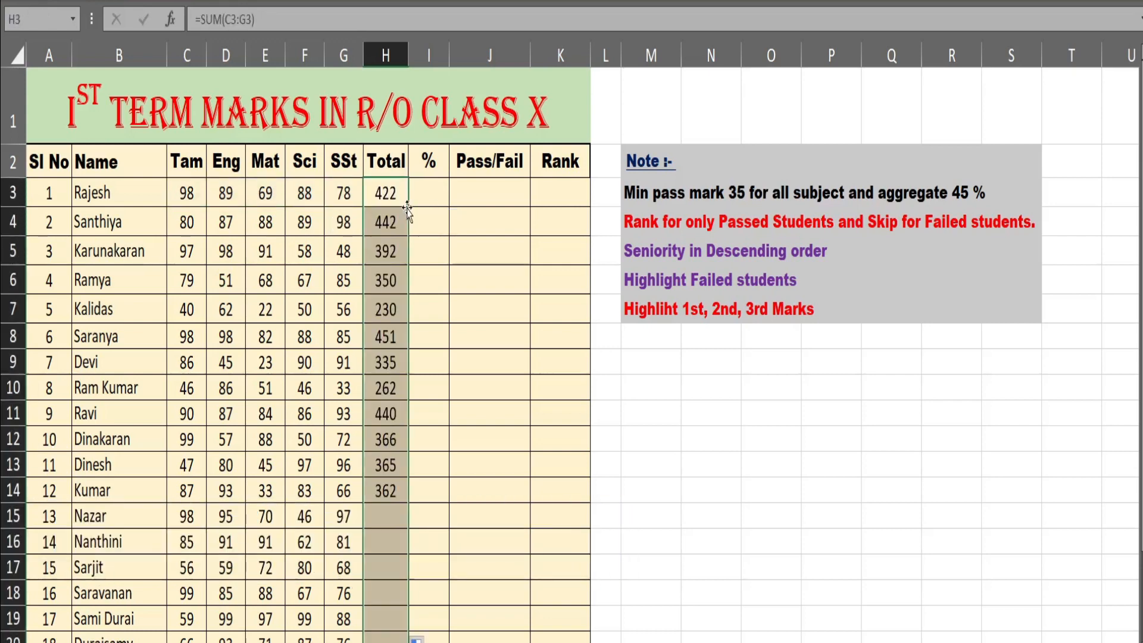
{"action": "scroll", "coordinate": [413, 285], "scroll_direction": "down", "scroll_amount": 2}
{"action": "scroll", "coordinate": [410, 285], "scroll_direction": "up", "scroll_amount": 1}
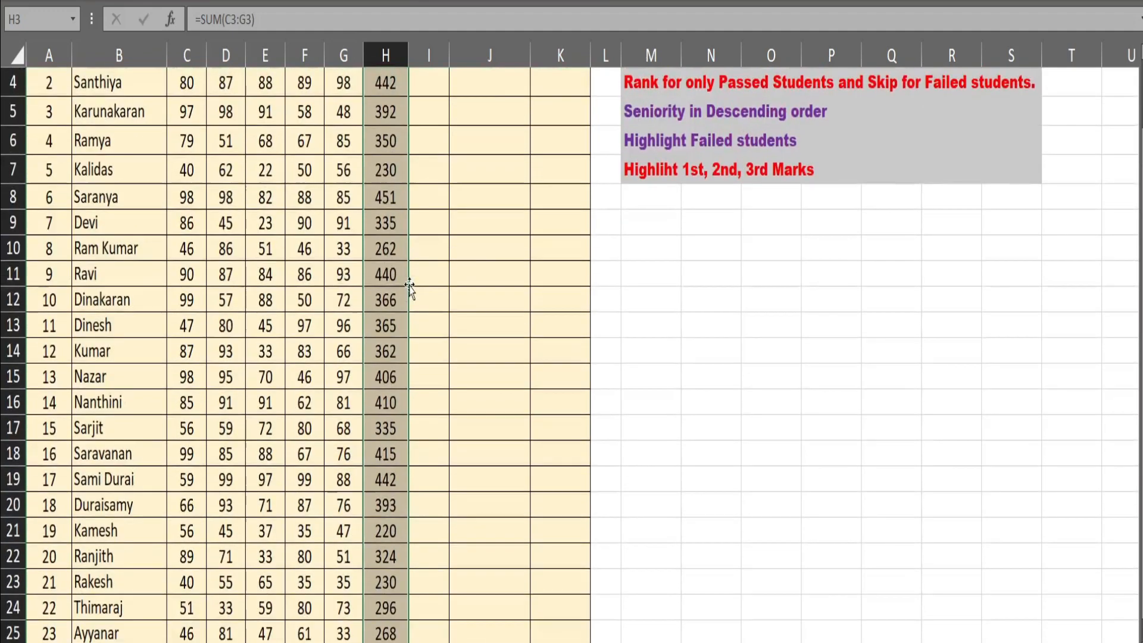
{"action": "scroll", "coordinate": [410, 286], "scroll_direction": "up", "scroll_amount": 1}
- Calculate the first student's percentage in I3 with =H3/500*100, and clear the cell again
{"action": "left_click", "coordinate": [440, 195]}
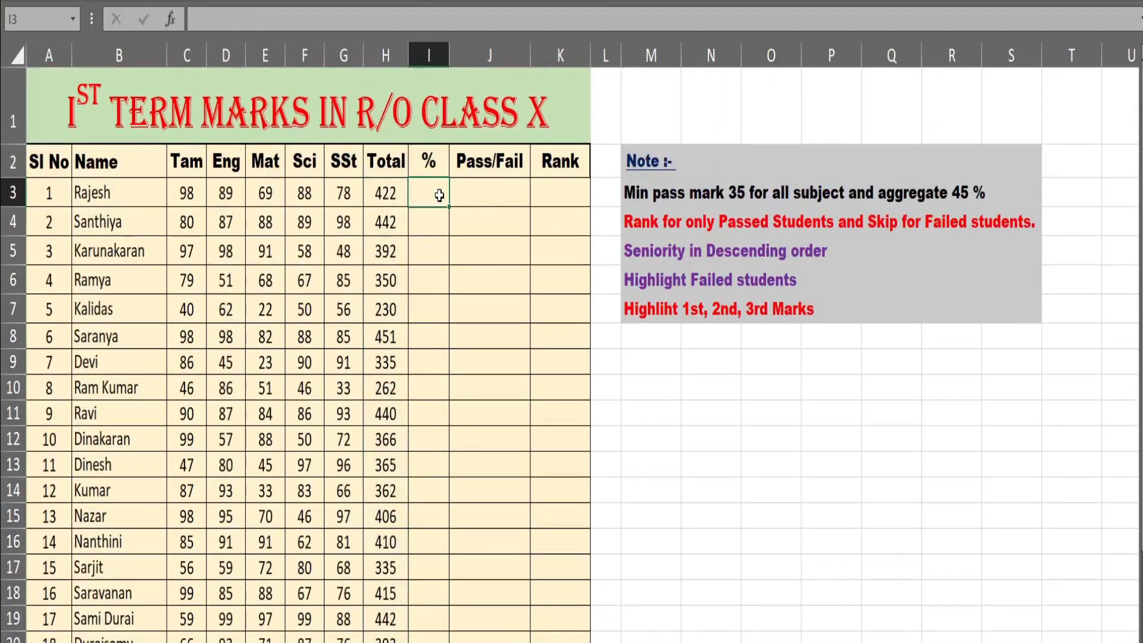
{"action": "type", "text": "="}
{"action": "left_click", "coordinate": [384, 191]}
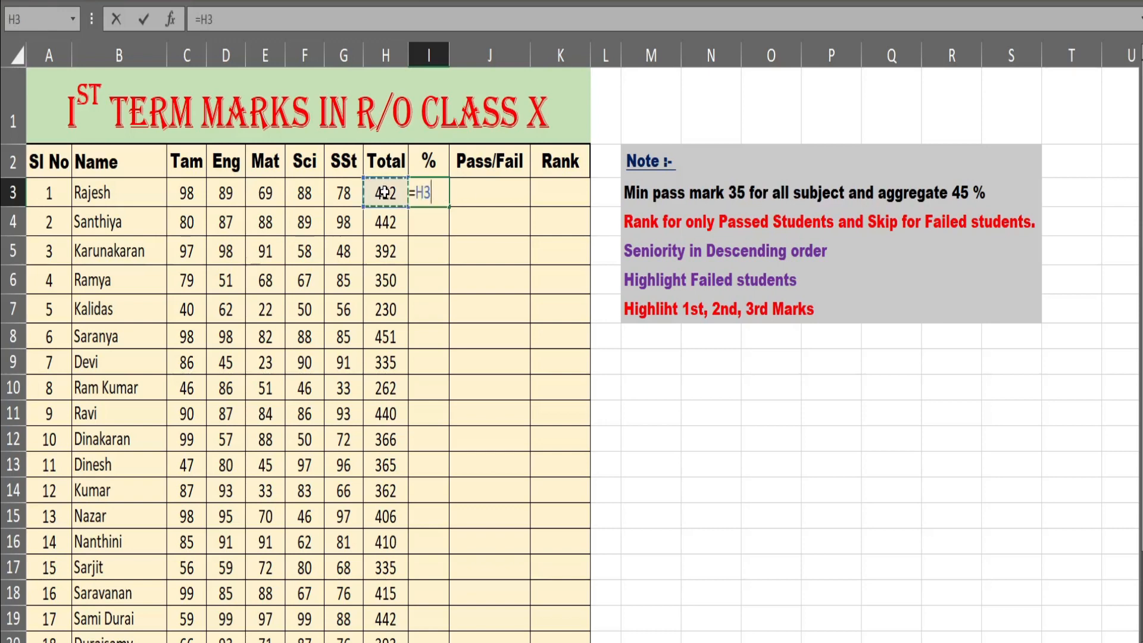
{"action": "type", "text": "/500"}
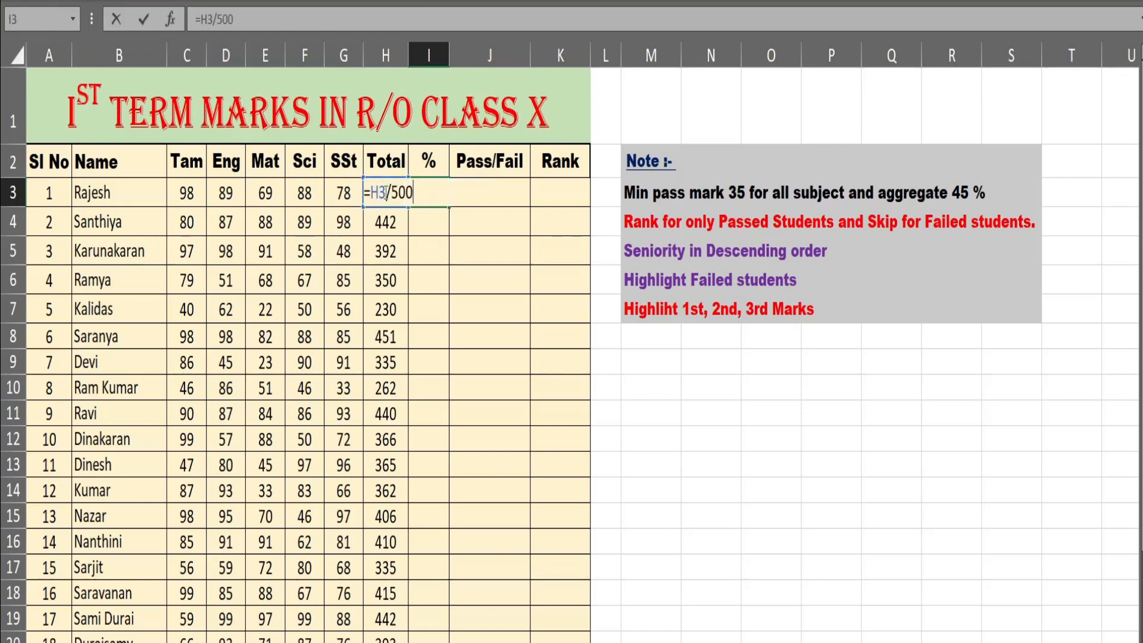
{"action": "type", "text": "*100"}
{"action": "key", "text": "Return"}
{"action": "left_click", "coordinate": [436, 189]}
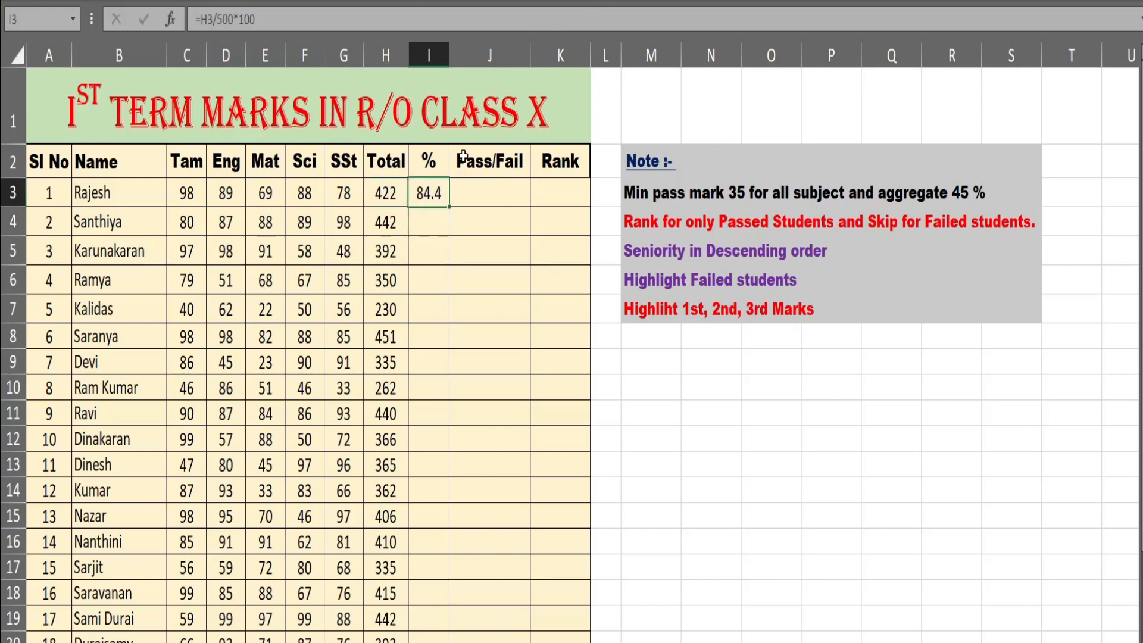
{"action": "key", "text": "Delete"}
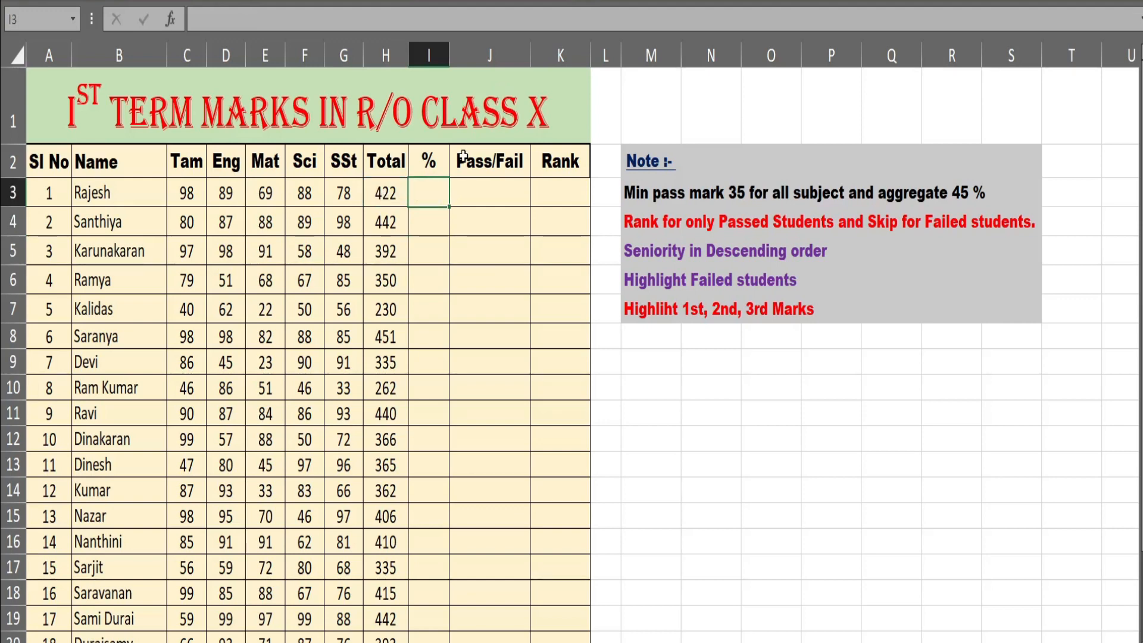
- Calculate the first student's percentage in I3 with the short formula =H3/5
{"action": "type", "text": "="}
{"action": "left_click", "coordinate": [379, 199]}
{"action": "type", "text": "/"}
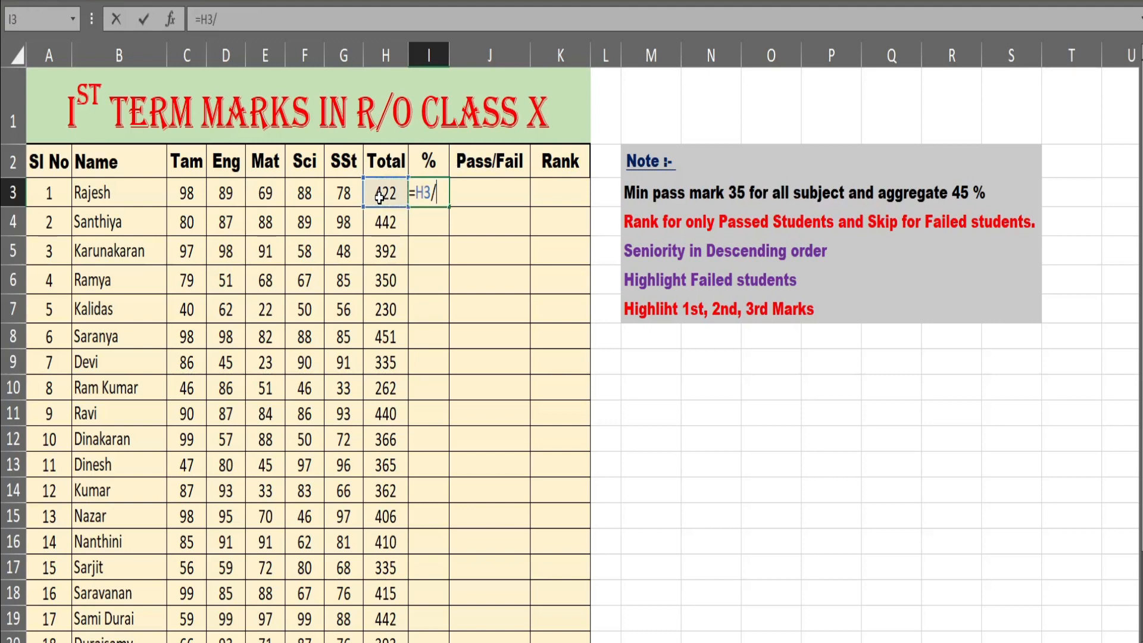
{"action": "type", "text": "5"}
{"action": "key", "text": "Return"}
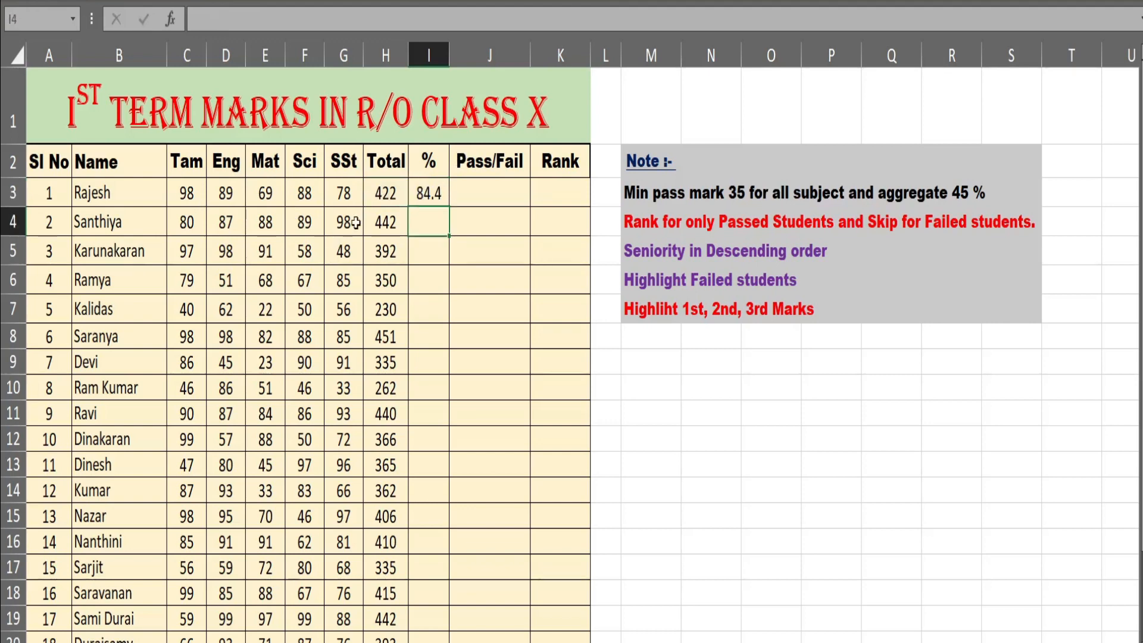
- Format the percentage in I3 to show no decimals and fill it down the % column for all students
{"action": "left_click", "coordinate": [439, 191]}
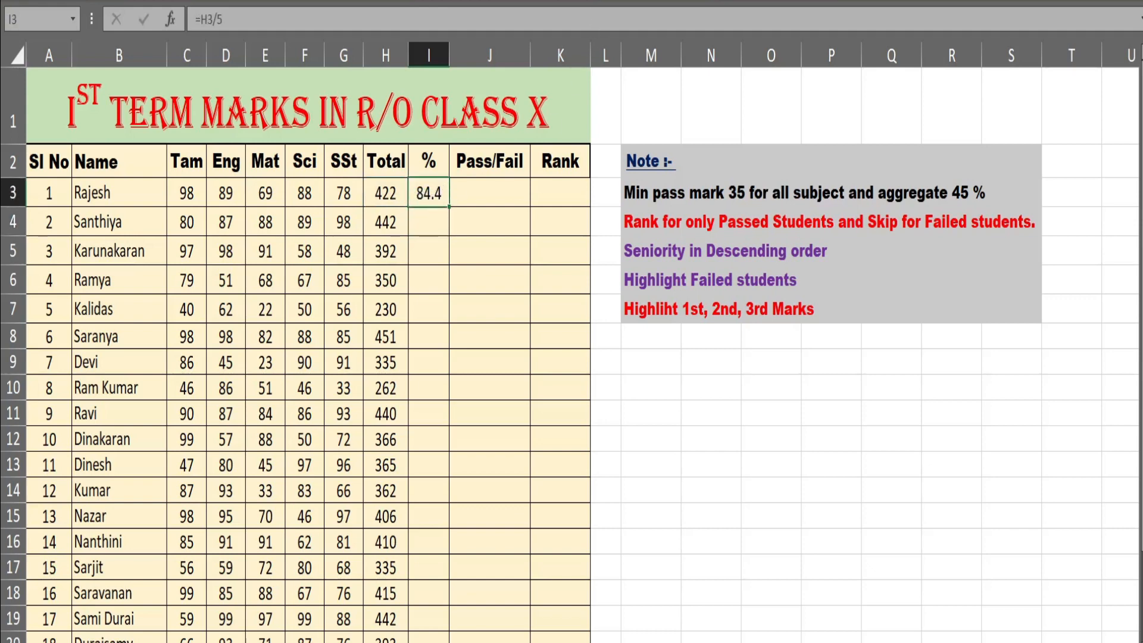
{"action": "left_click", "coordinate": [589, 1]}
{"action": "left_click", "coordinate": [609, 1]}
{"action": "left_click", "coordinate": [609, 0]}
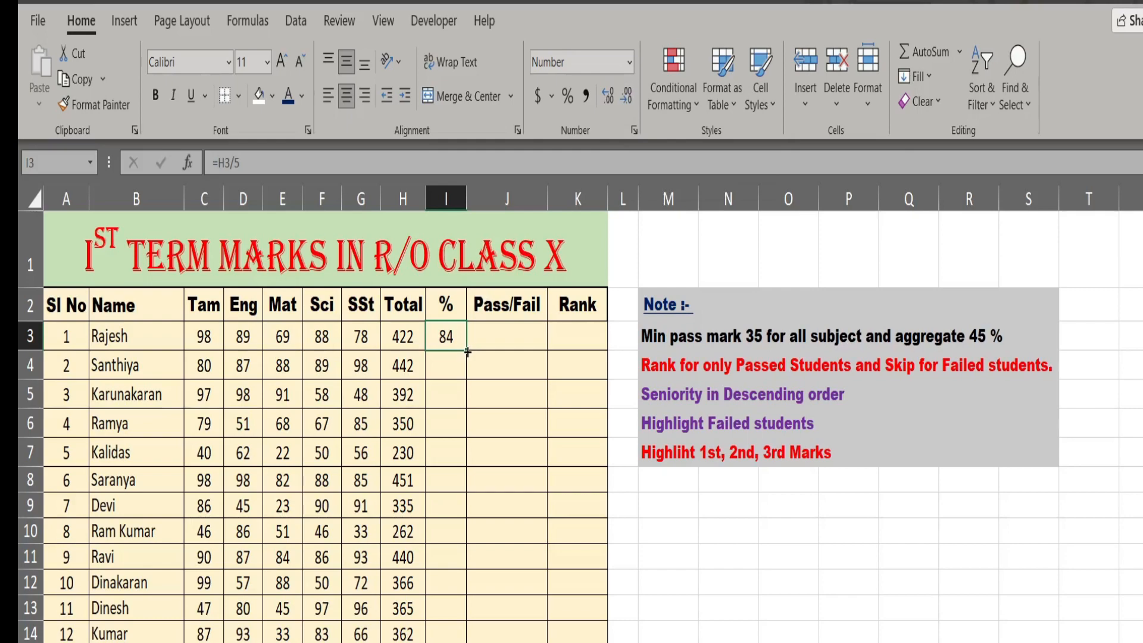
{"action": "double_click", "coordinate": [468, 353]}
{"action": "scroll", "coordinate": [447, 449], "scroll_direction": "down", "scroll_amount": 3}
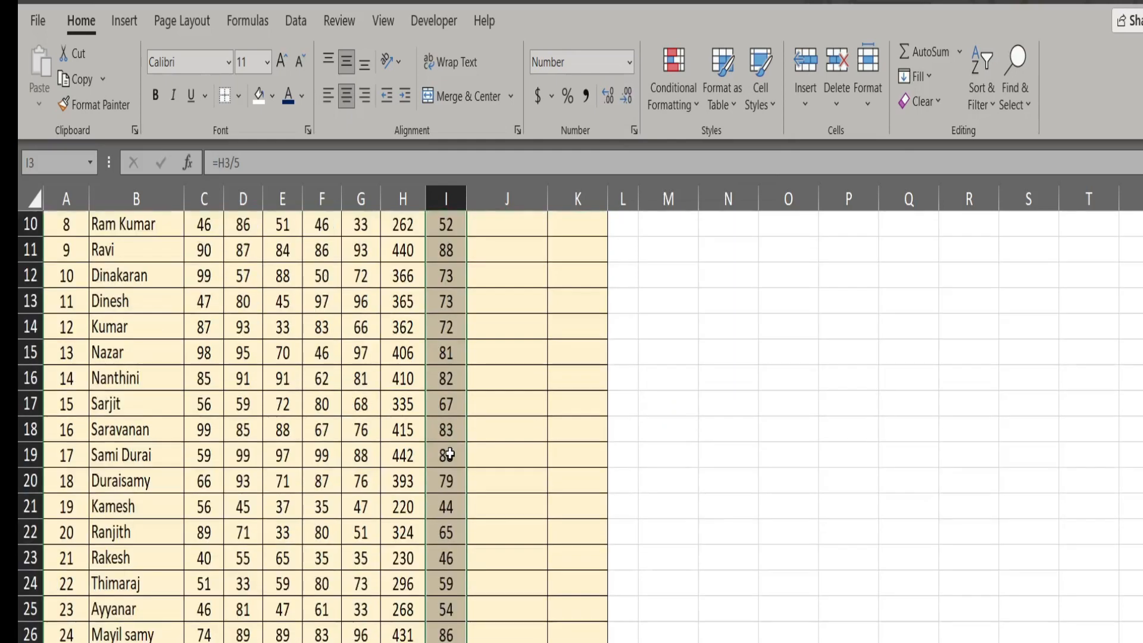
{"action": "scroll", "coordinate": [446, 450], "scroll_direction": "up", "scroll_amount": 3}
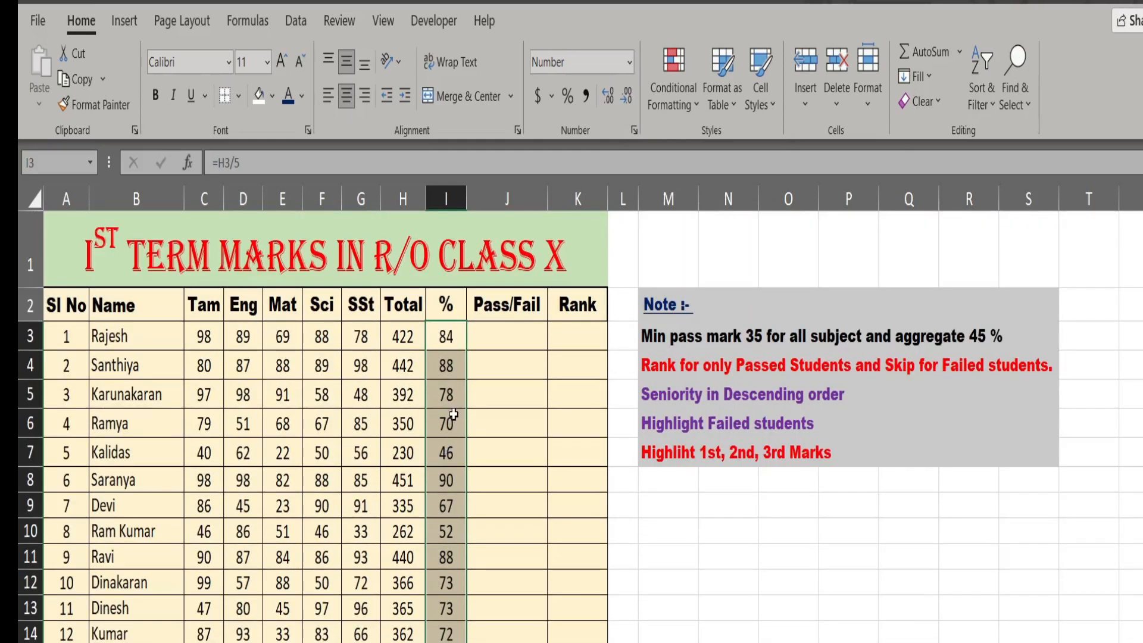
- Begin the Pass/Fail formula in J3 as an IF with an AND test, entering C3>=35 as its first condition
{"action": "left_click", "coordinate": [493, 337]}
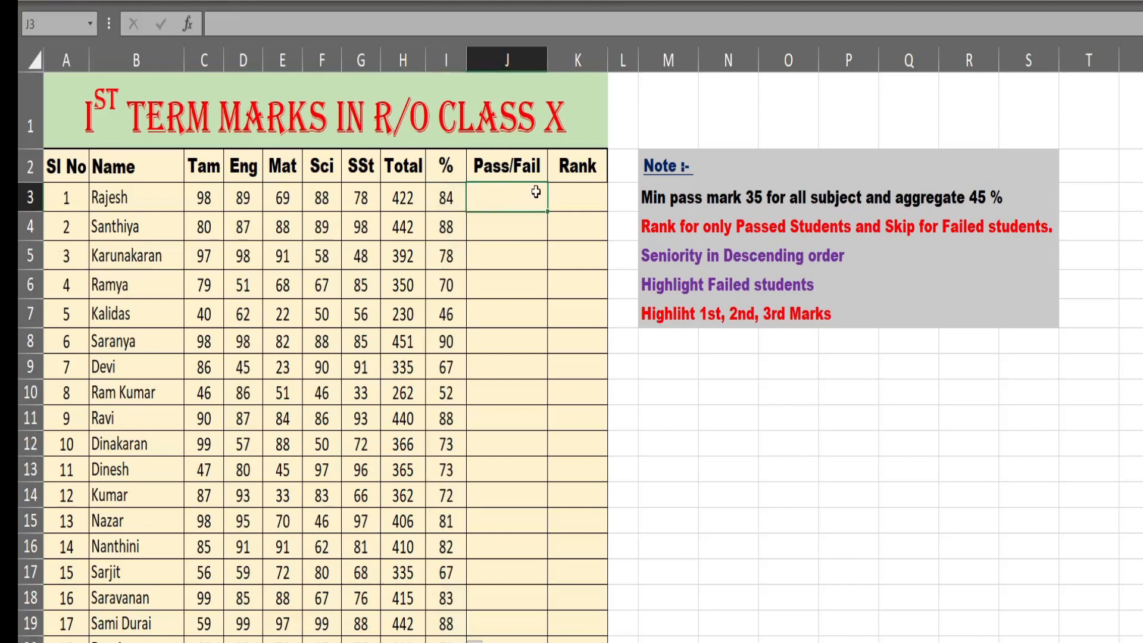
{"action": "left_click", "coordinate": [645, 198]}
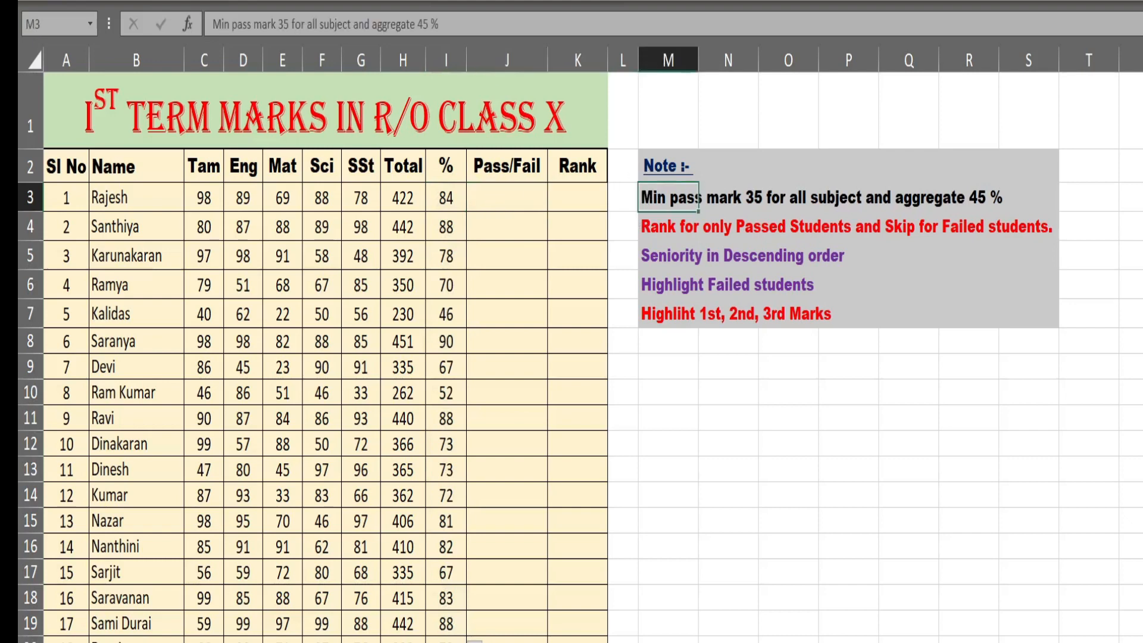
{"action": "left_click", "coordinate": [516, 202]}
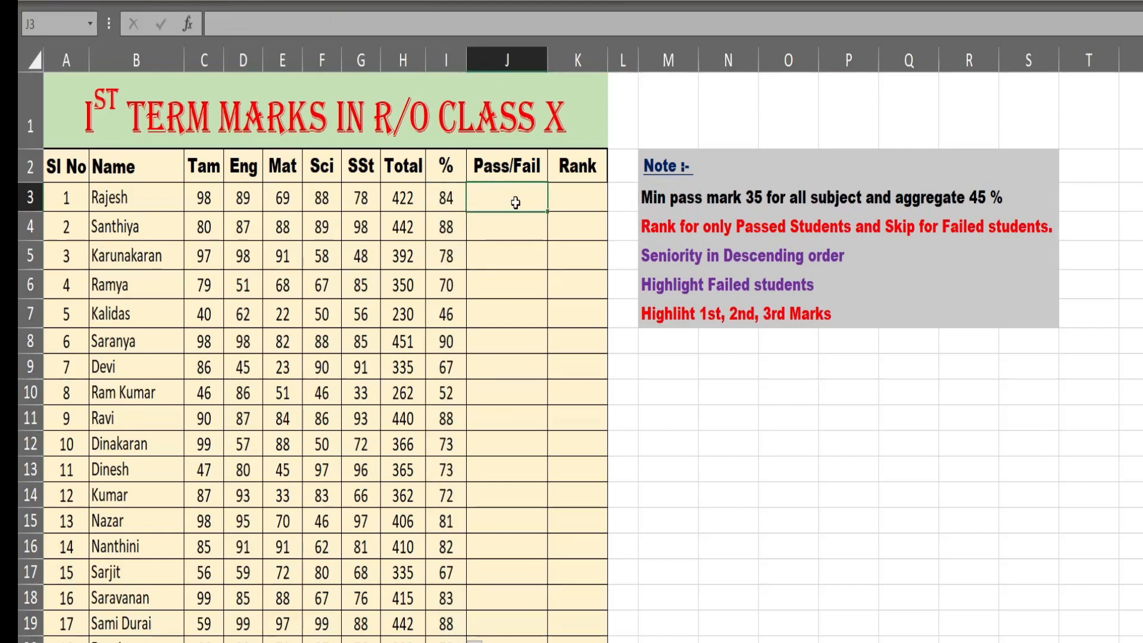
{"action": "type", "text": "=IF(and"}
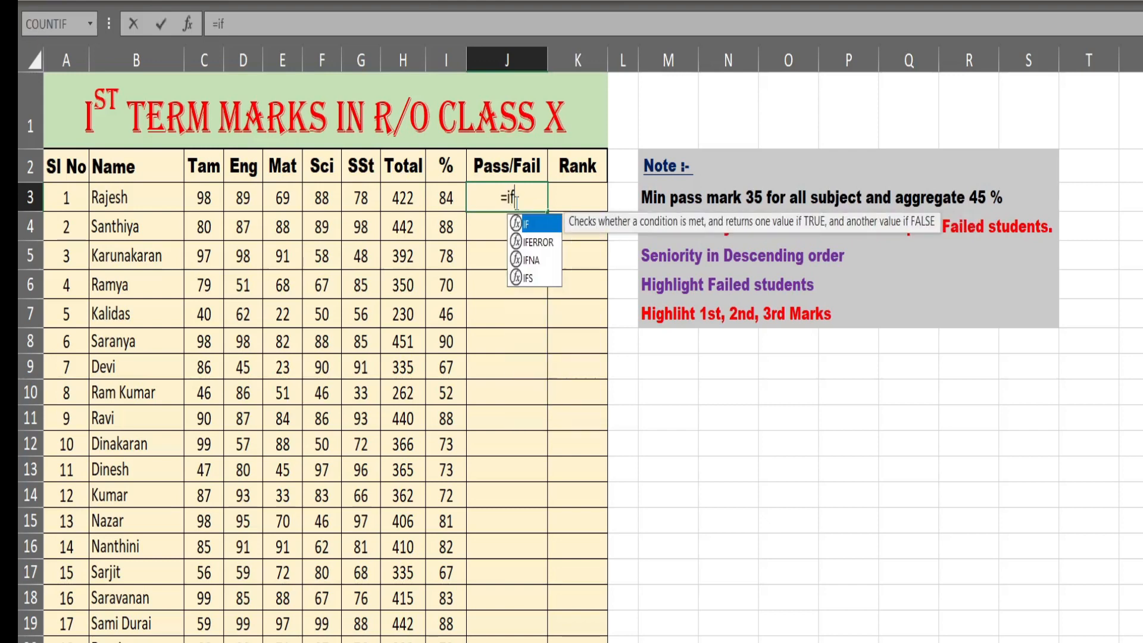
{"action": "key", "text": "Tab"}
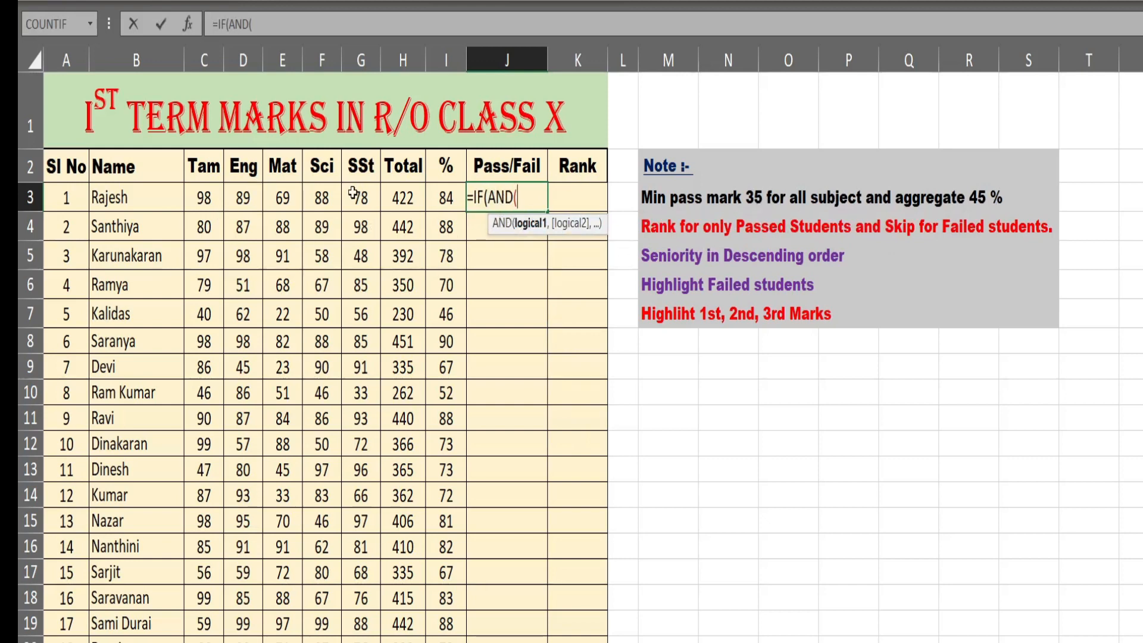
{"action": "left_click", "coordinate": [206, 194]}
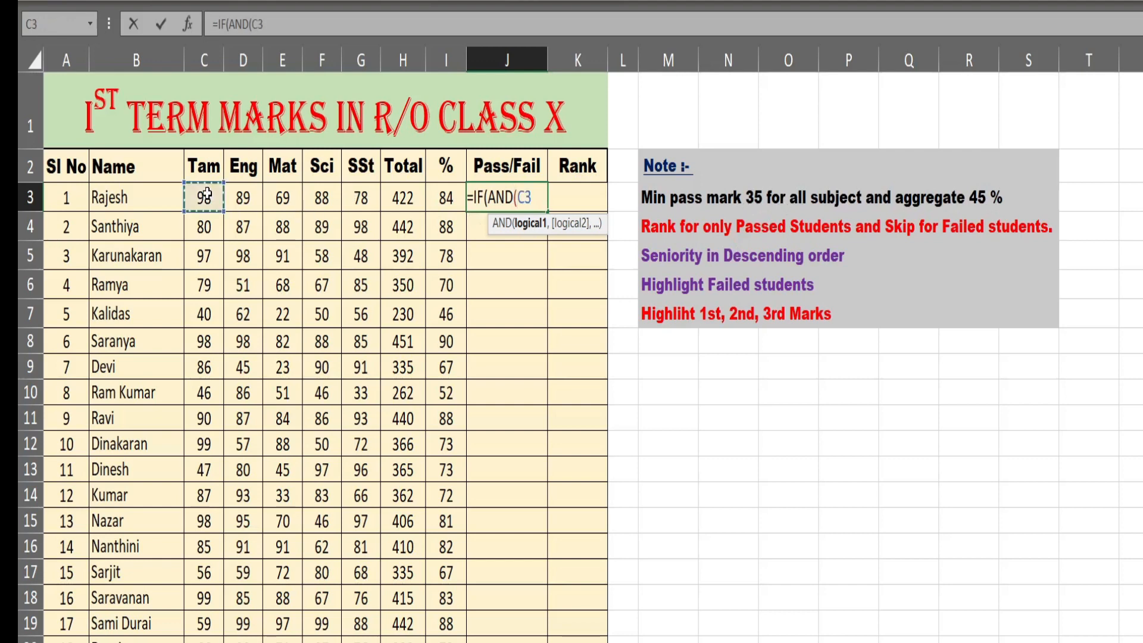
{"action": "type", "text": ">=35,"}
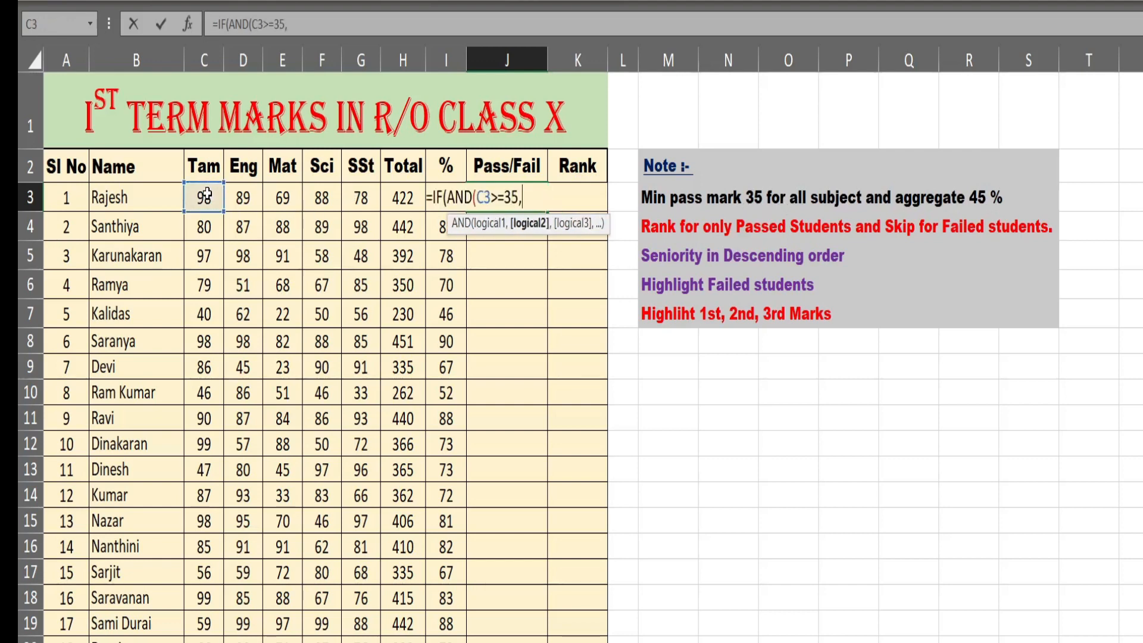
- Add the English and Maths conditions D3>=35 and E3>=35 to the AND test in J3
{"action": "left_click", "coordinate": [244, 198]}
{"action": "type", "text": ">"}
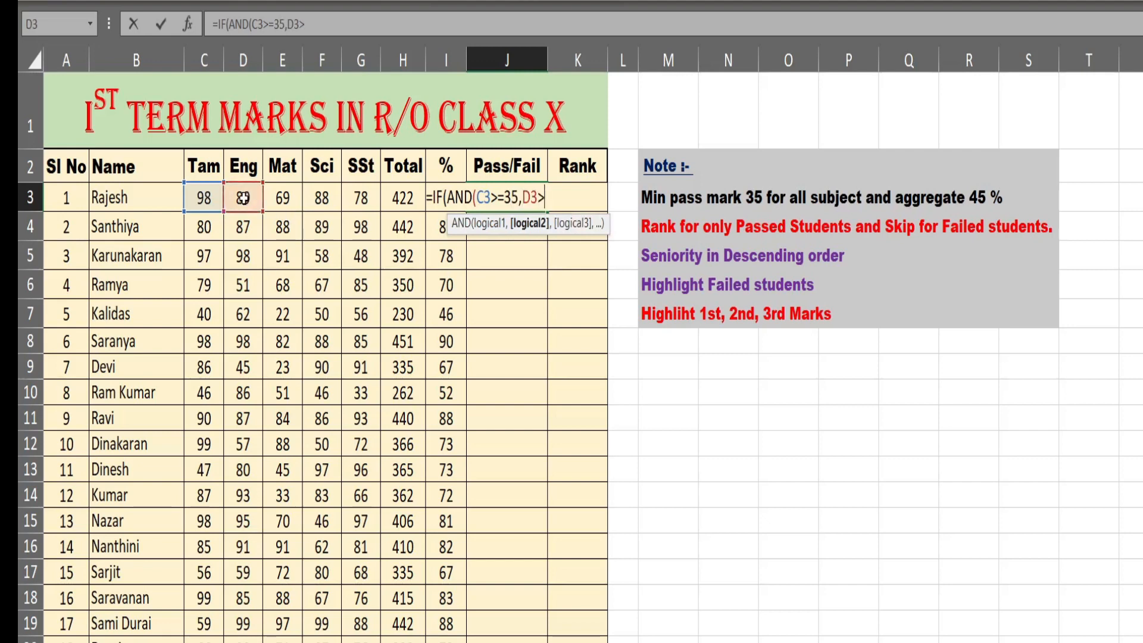
{"action": "type", "text": "=35,"}
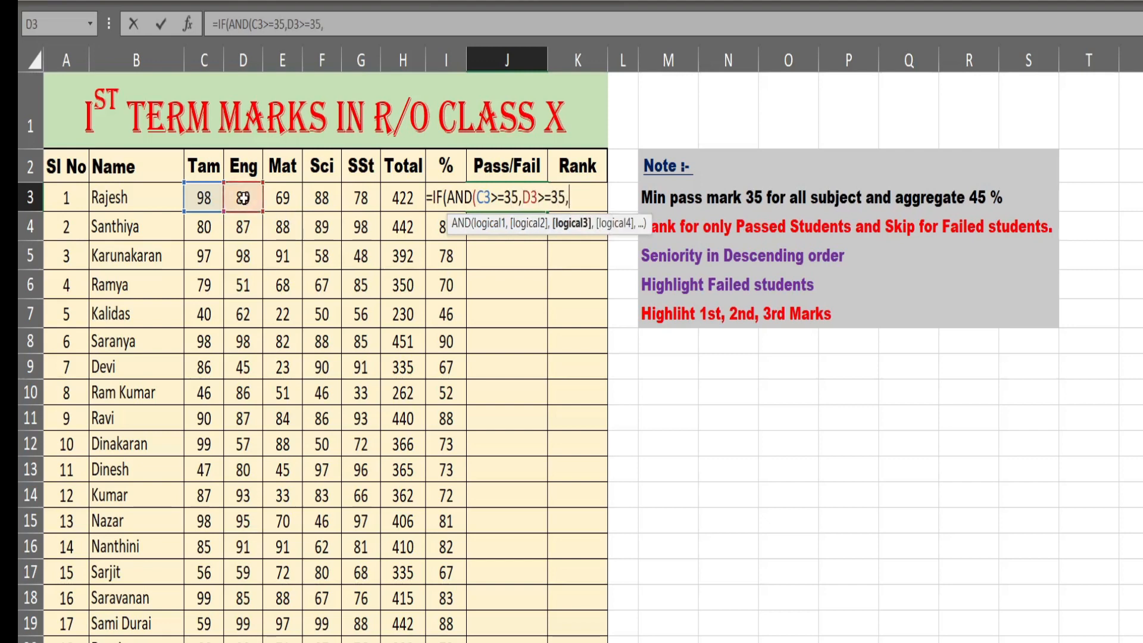
{"action": "left_click", "coordinate": [278, 197]}
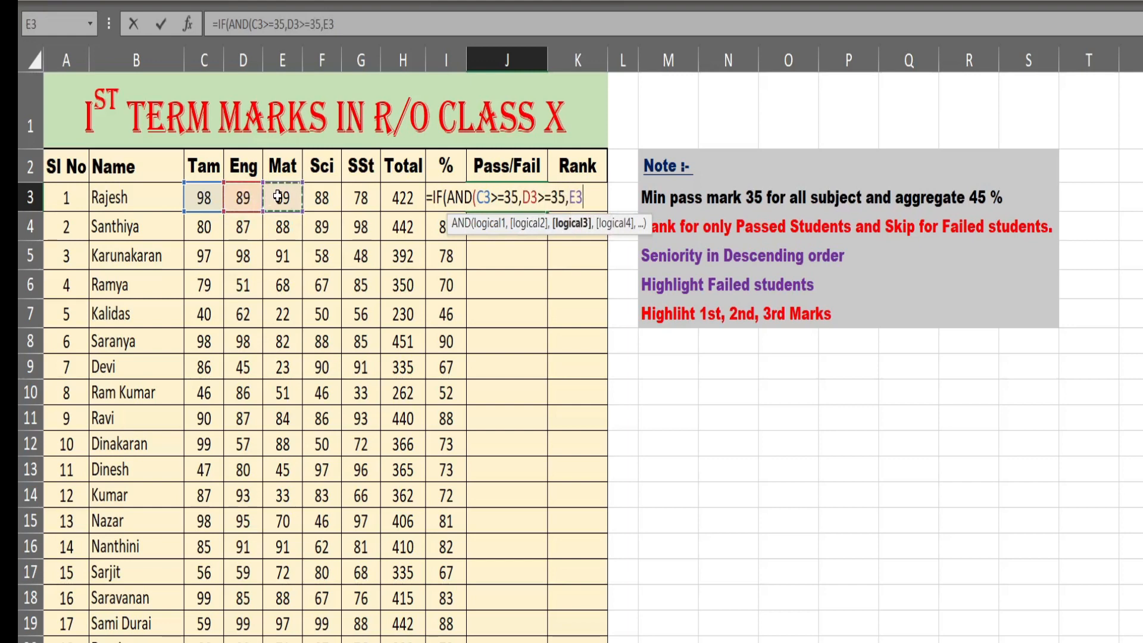
- Add the Science and Social Studies conditions F3>=35 and G3>=35 to the AND test in J3
{"action": "type", "text": ">=35,"}
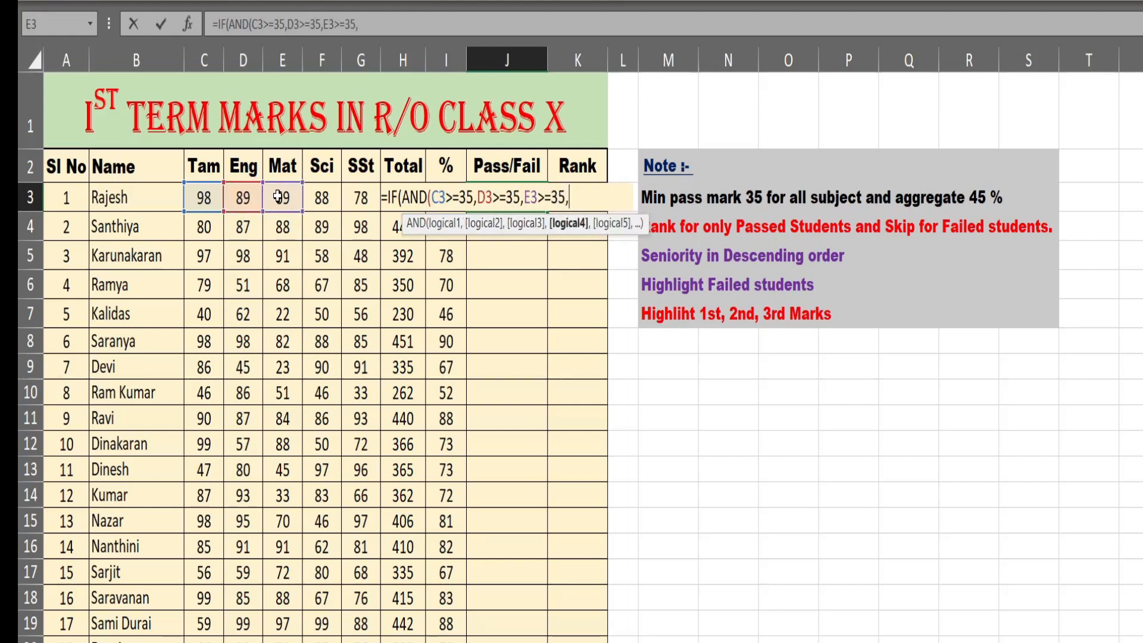
{"action": "left_click", "coordinate": [320, 199]}
{"action": "type", "text": ">"}
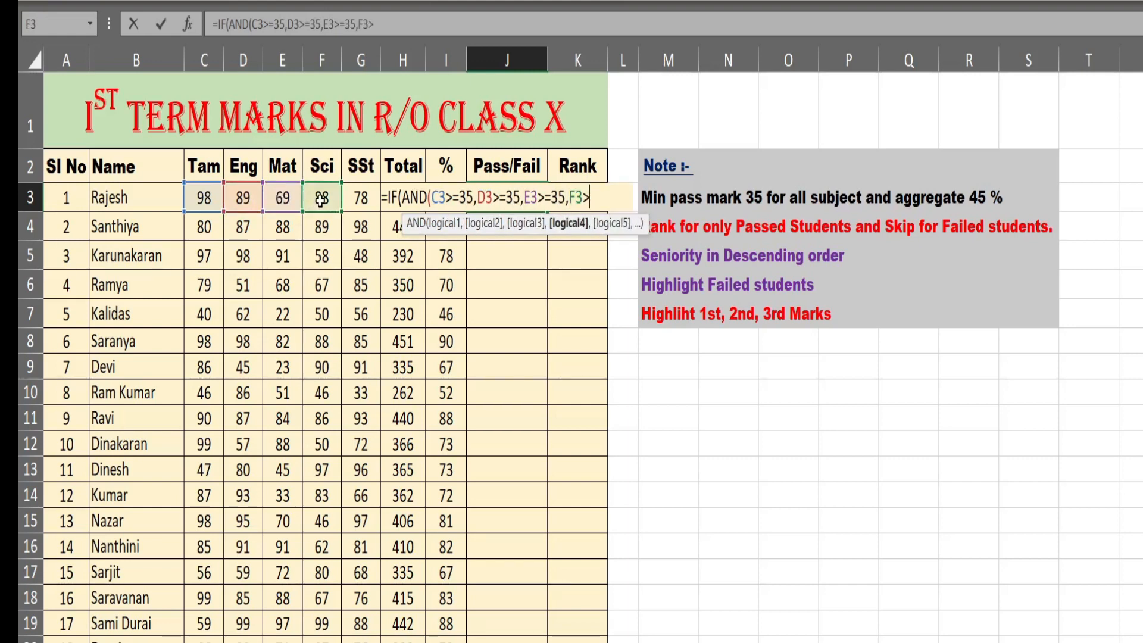
{"action": "type", "text": "=35,"}
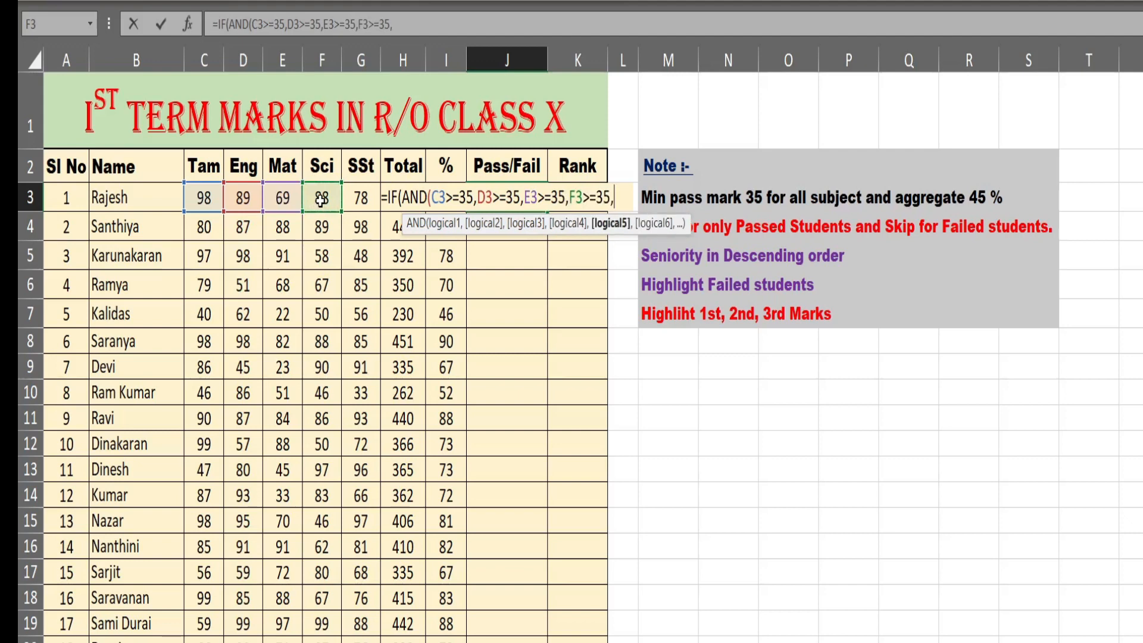
{"action": "left_click", "coordinate": [360, 198]}
{"action": "type", "text": ">"}
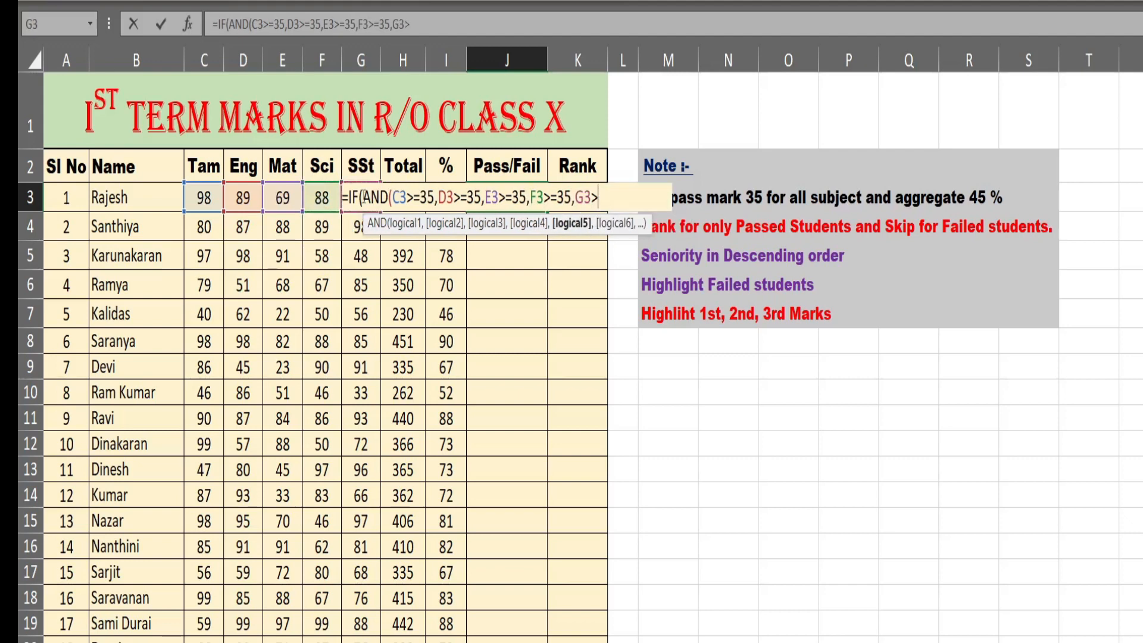
{"action": "type", "text": "=35,"}
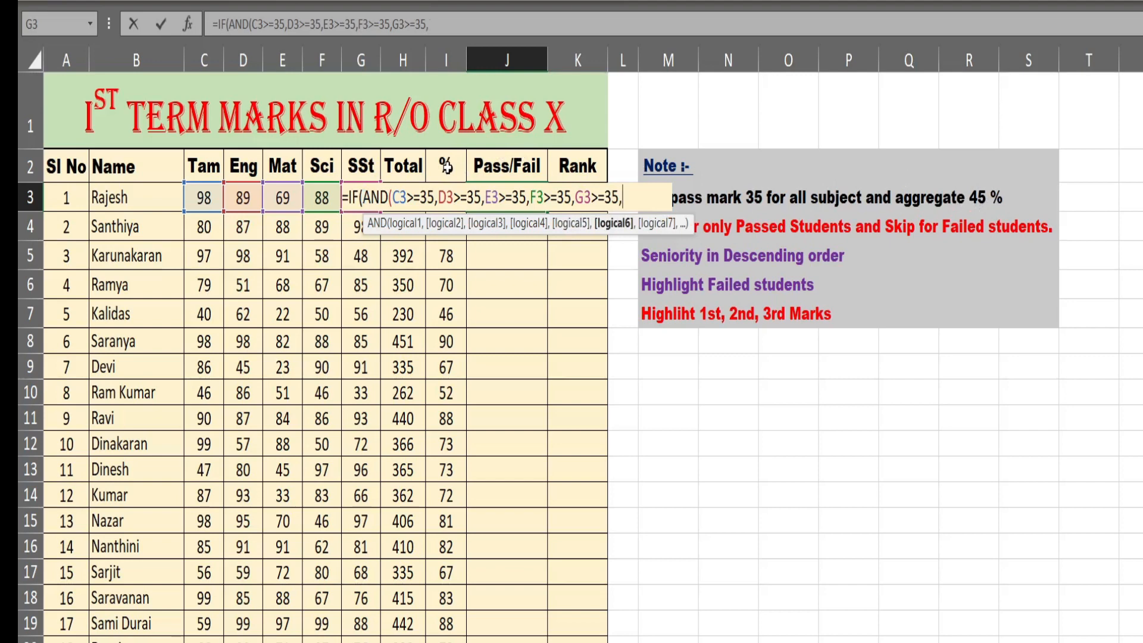
- Add the aggregate condition I3>=45 to the AND test in J3 and close the test
{"action": "type", "text": "I3>=45)"}
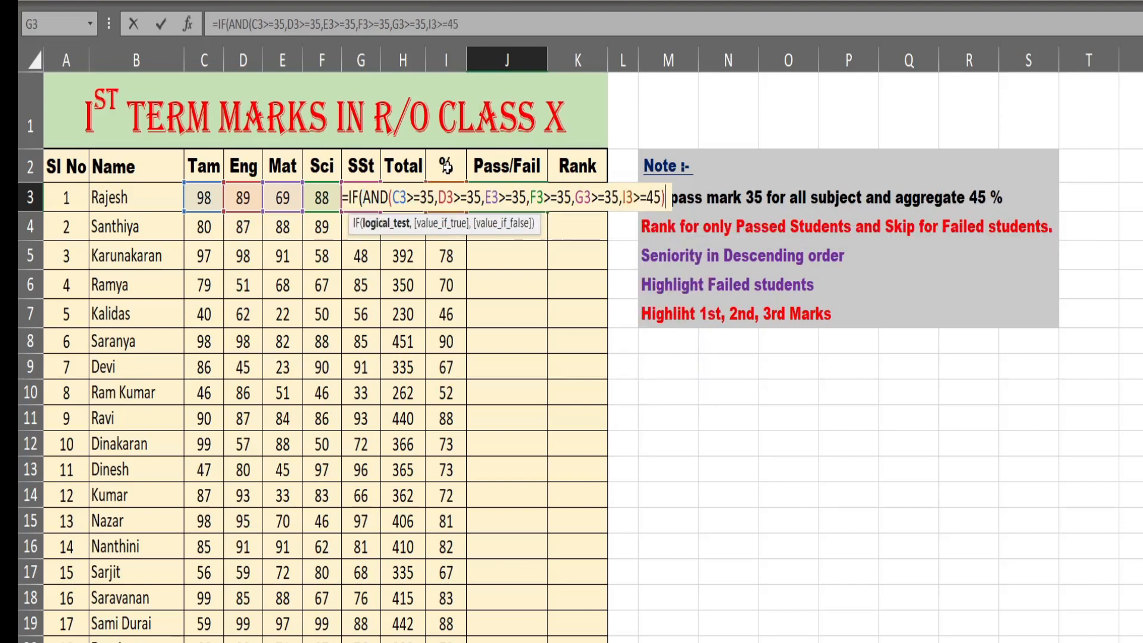
{"action": "type", "text": ","}
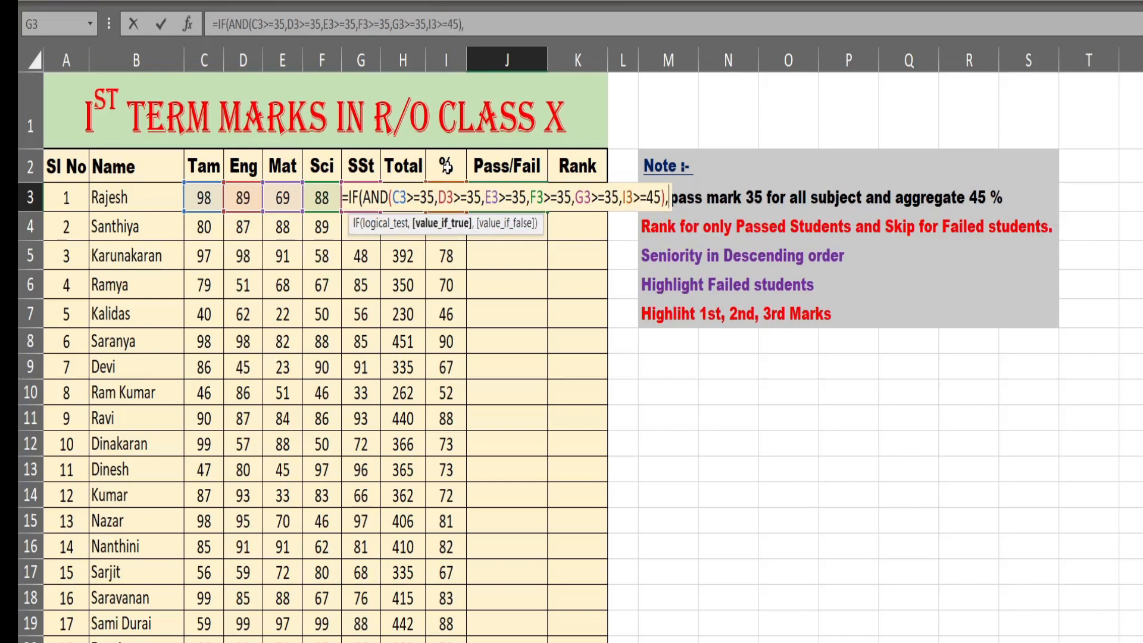
{"action": "type", "text": "\"Pass\","}
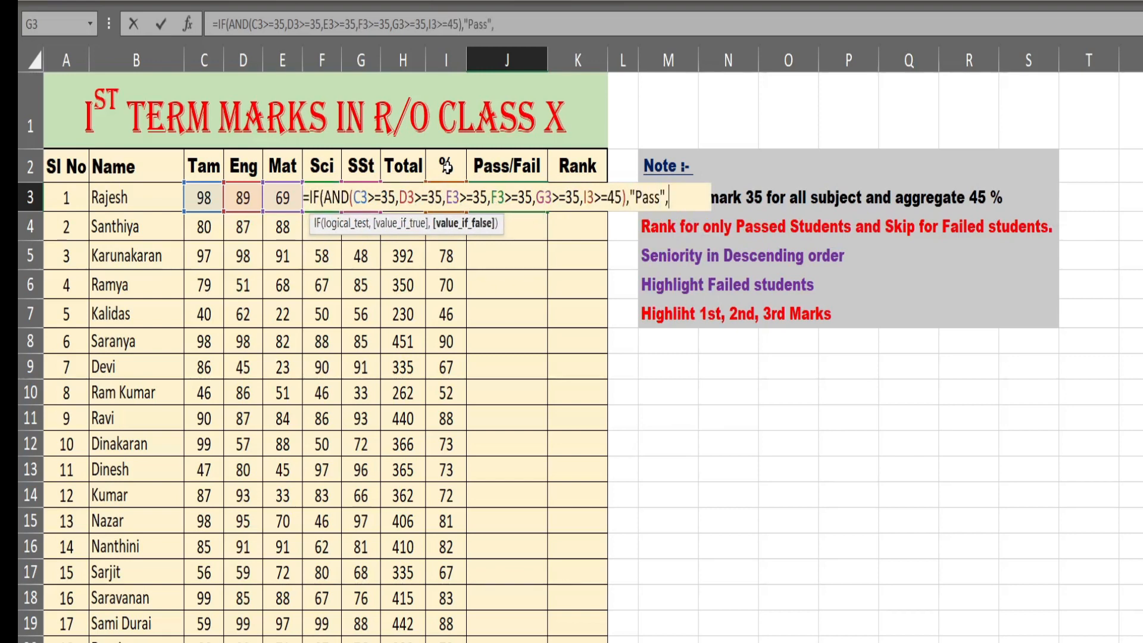
{"action": "type", "text": "\"Fail\")"}
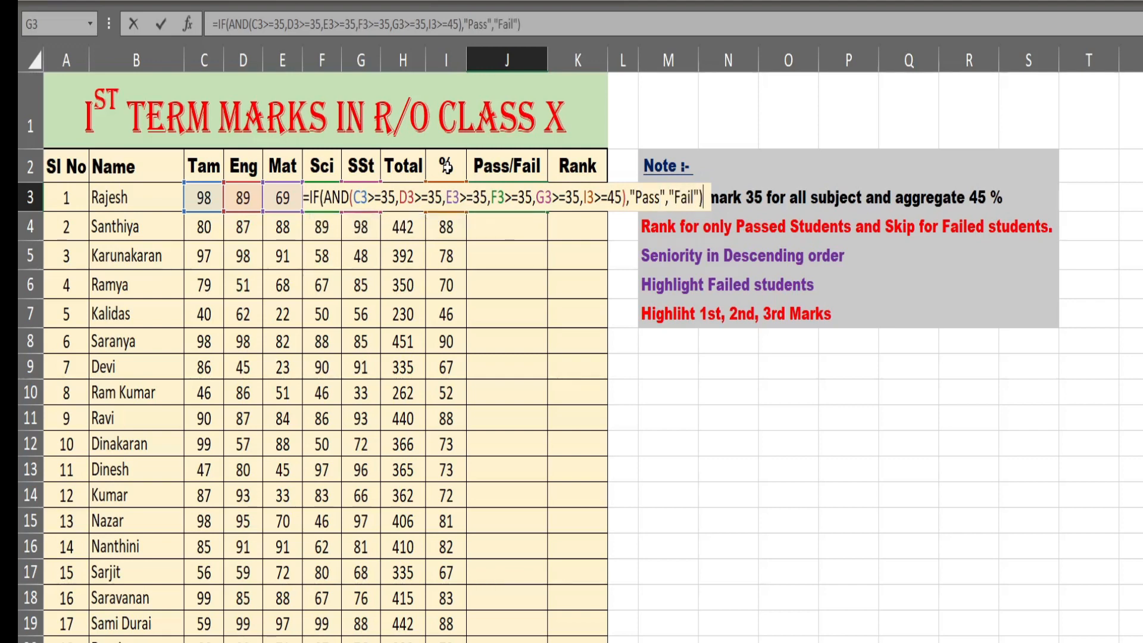
- Complete the J3 formula so it returns "Pass" when the test is met and "Fail" otherwise
{"action": "key", "text": "Return"}
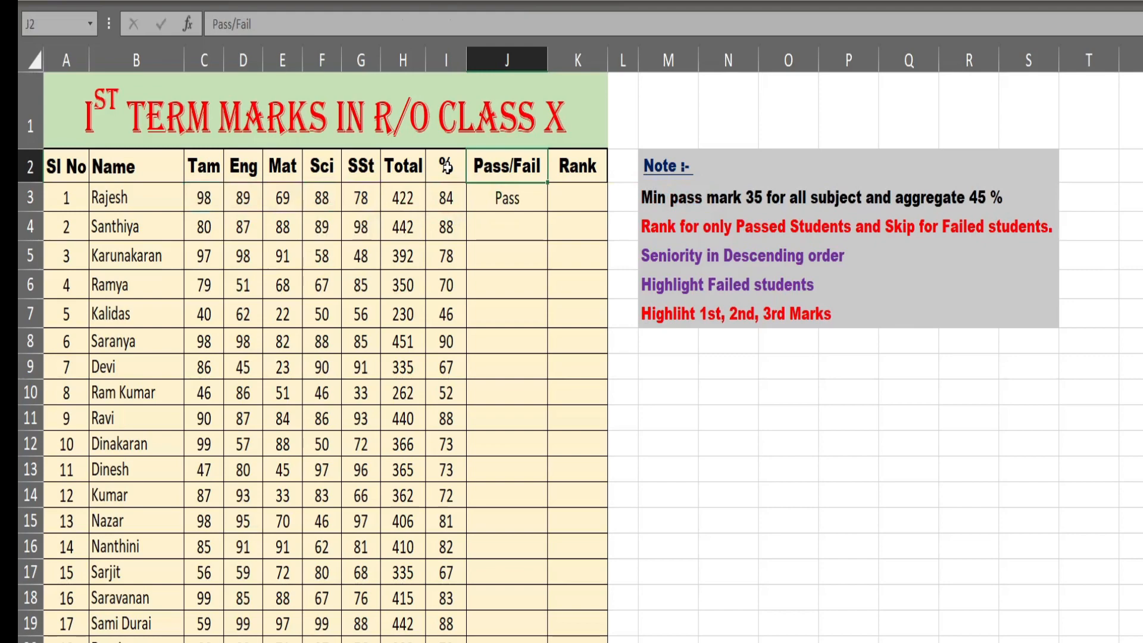
- Fill the J3 formula down the Pass/Fail column for all students and check the results
{"action": "left_click", "coordinate": [502, 198]}
{"action": "double_click", "coordinate": [547, 212]}
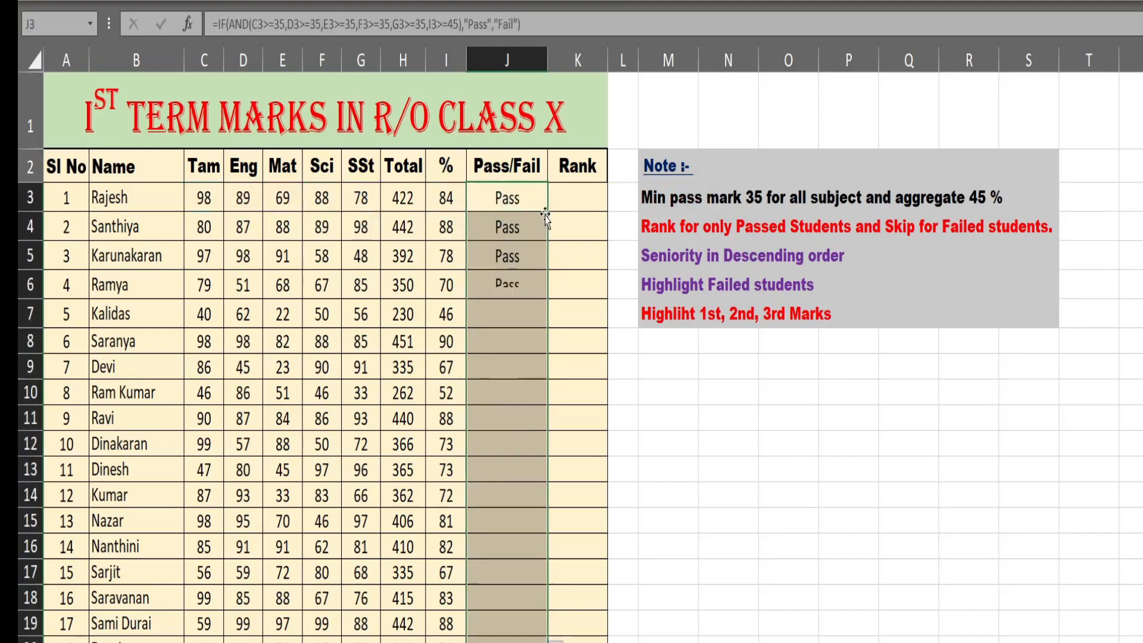
{"action": "scroll", "coordinate": [540, 256], "scroll_direction": "down", "scroll_amount": 2}
{"action": "scroll", "coordinate": [540, 256], "scroll_direction": "up", "scroll_amount": 2}
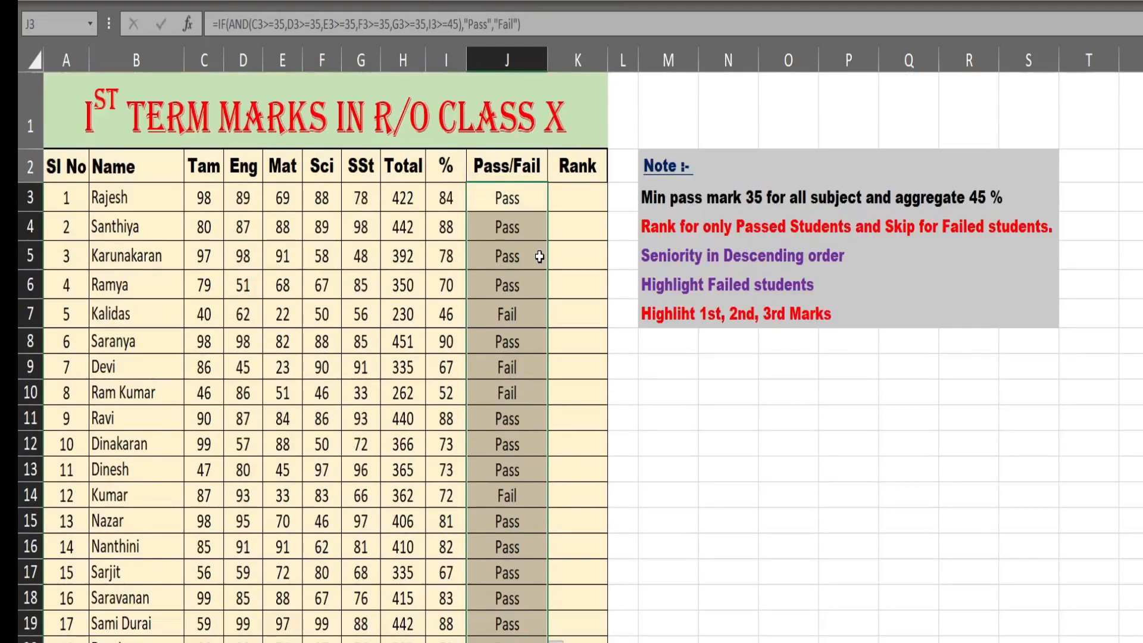
- Insert a new column before the Rank column and give it the heading P/Mark in K2
{"action": "left_click", "coordinate": [577, 60]}
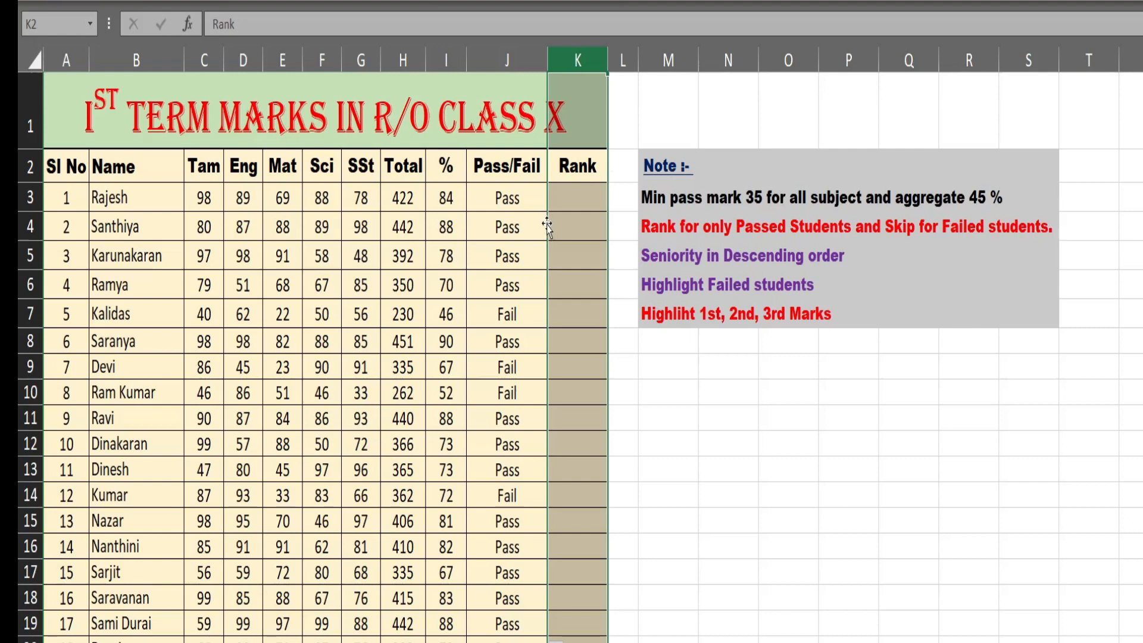
{"action": "right_click", "coordinate": [585, 58]}
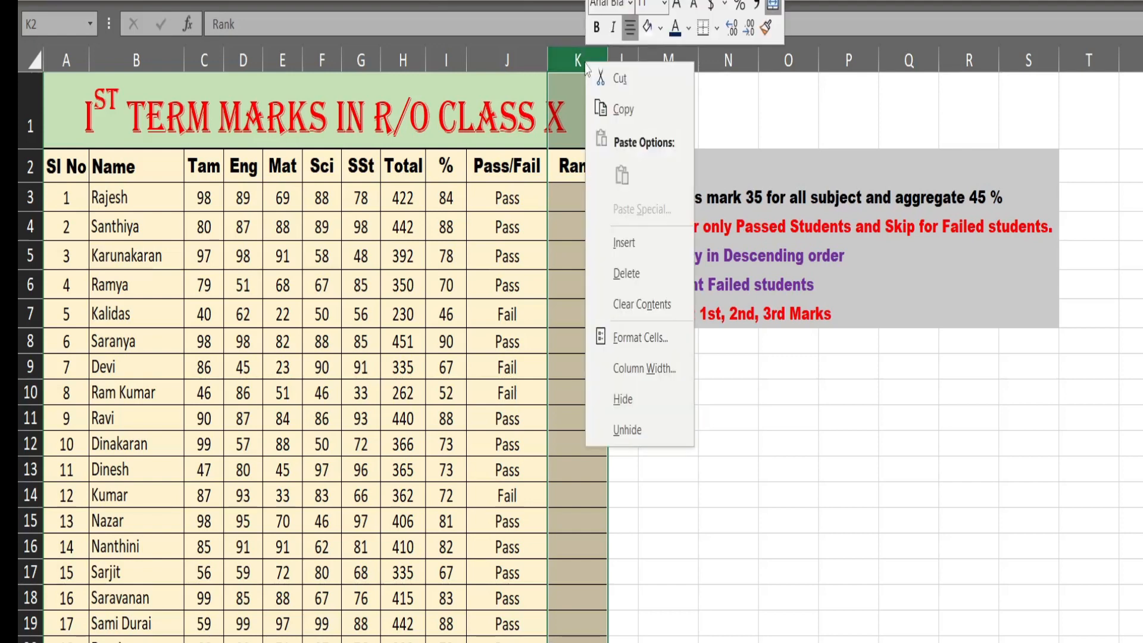
{"action": "left_click", "coordinate": [631, 237]}
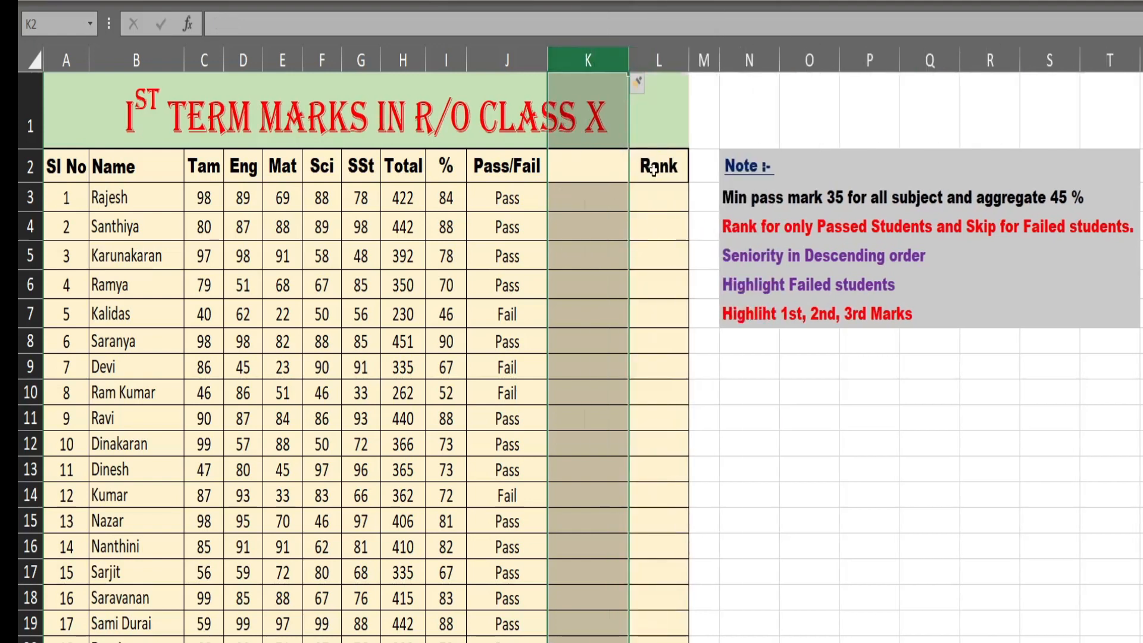
{"action": "left_click", "coordinate": [584, 169]}
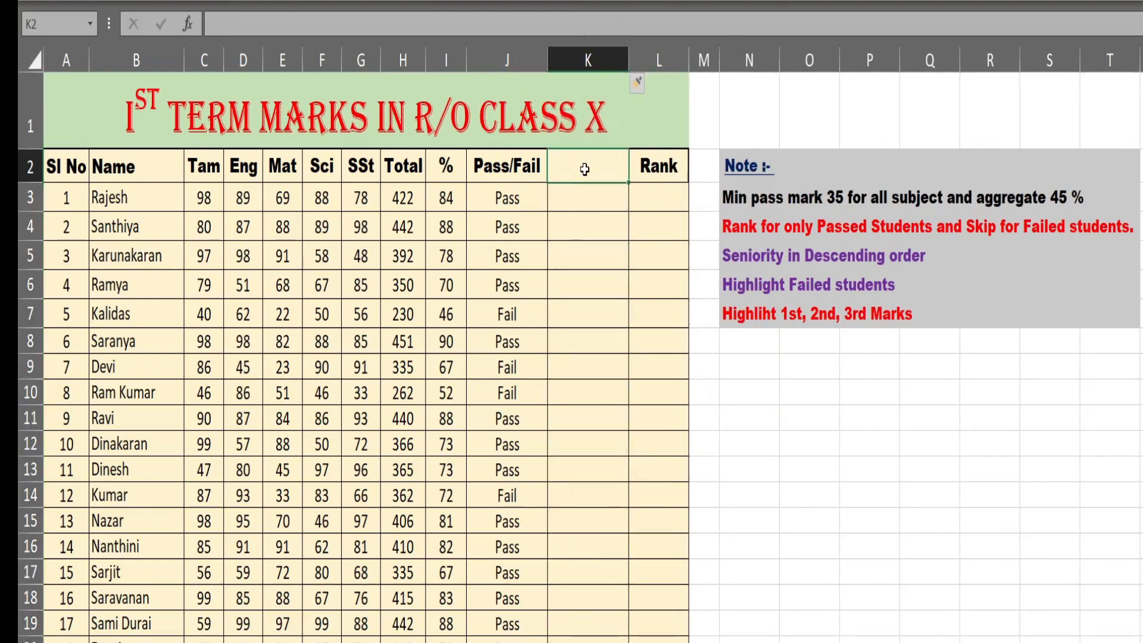
{"action": "type", "text": "P/Mark"}
{"action": "key", "text": "Return"}
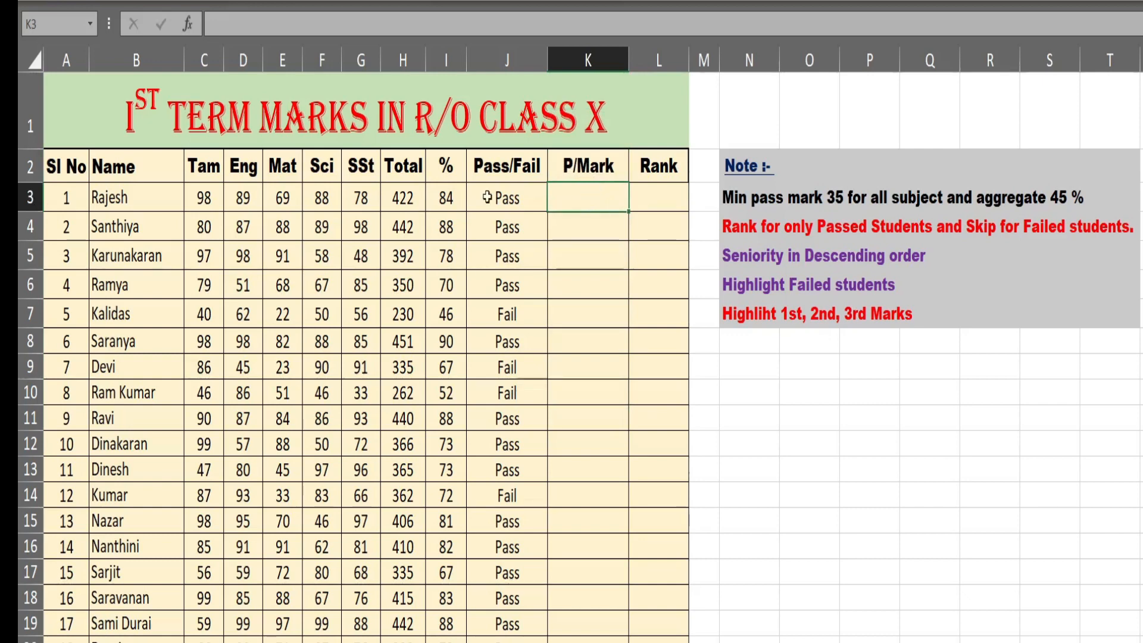
- Enter =IF(J3="Pass",H3,"") in K3 to carry over the total only for passed students
{"action": "type", "text": "=IF("}
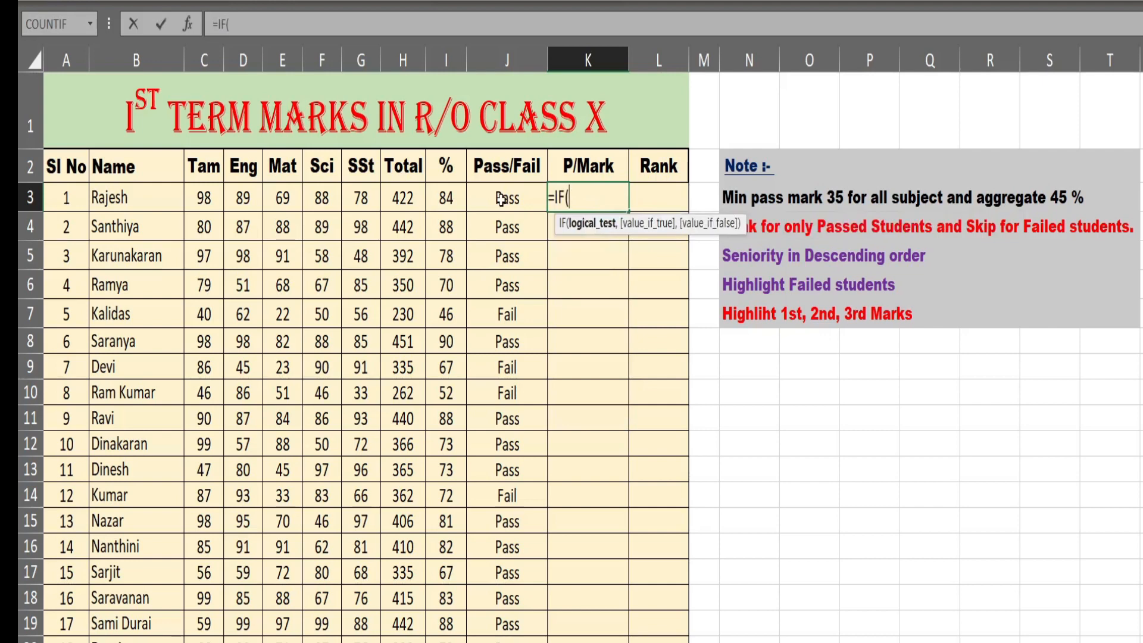
{"action": "left_click", "coordinate": [501, 198]}
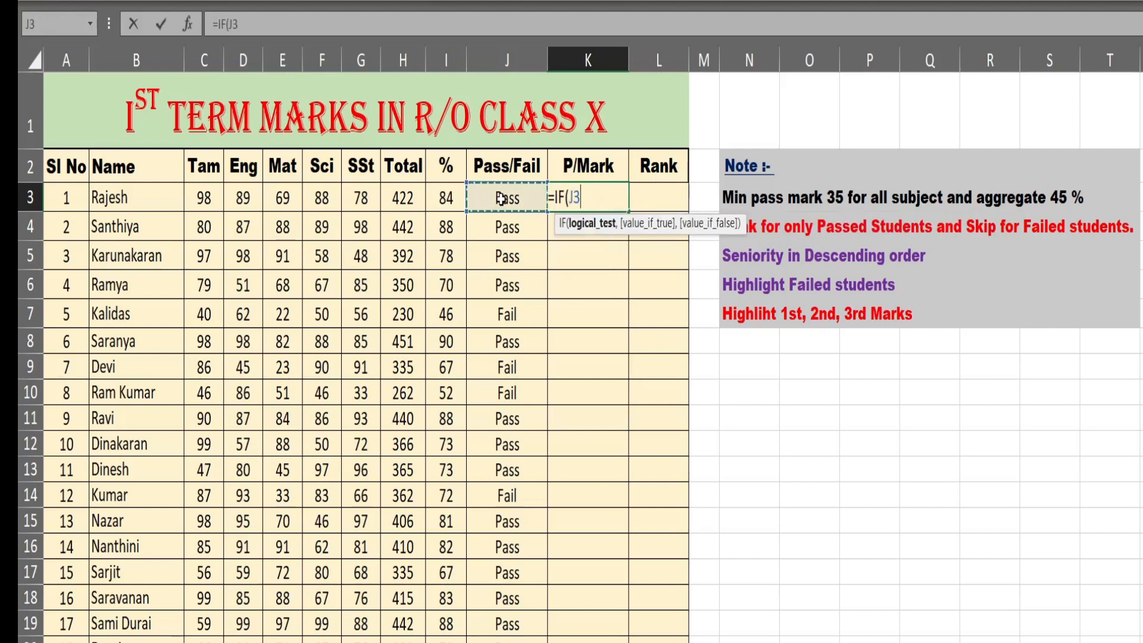
{"action": "type", "text": "=\"Pas"}
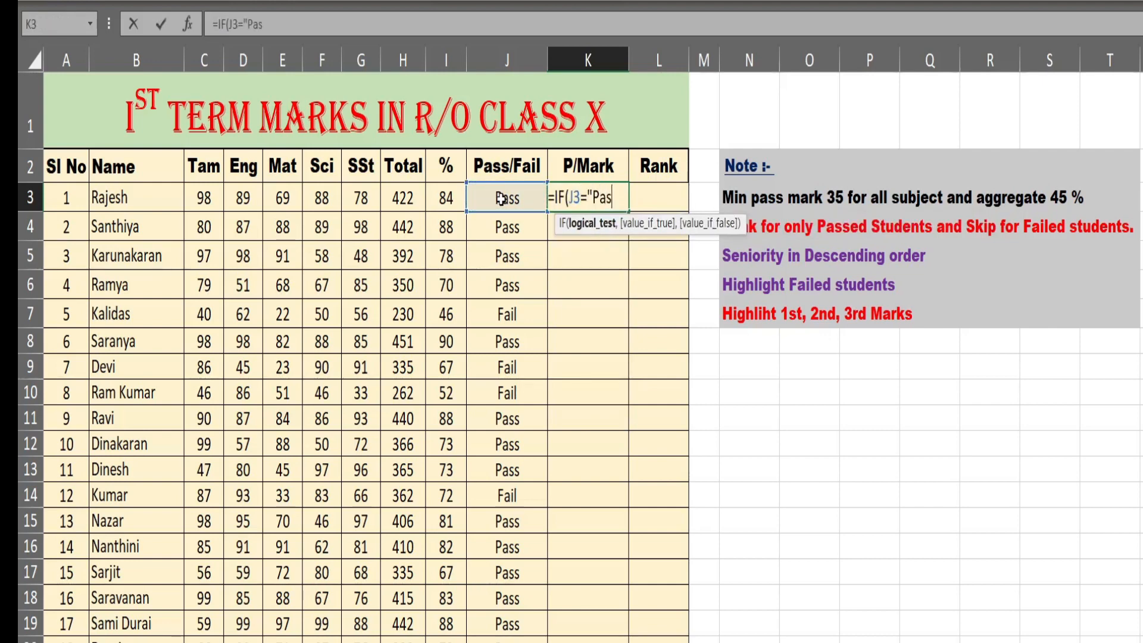
{"action": "type", "text": "s\","}
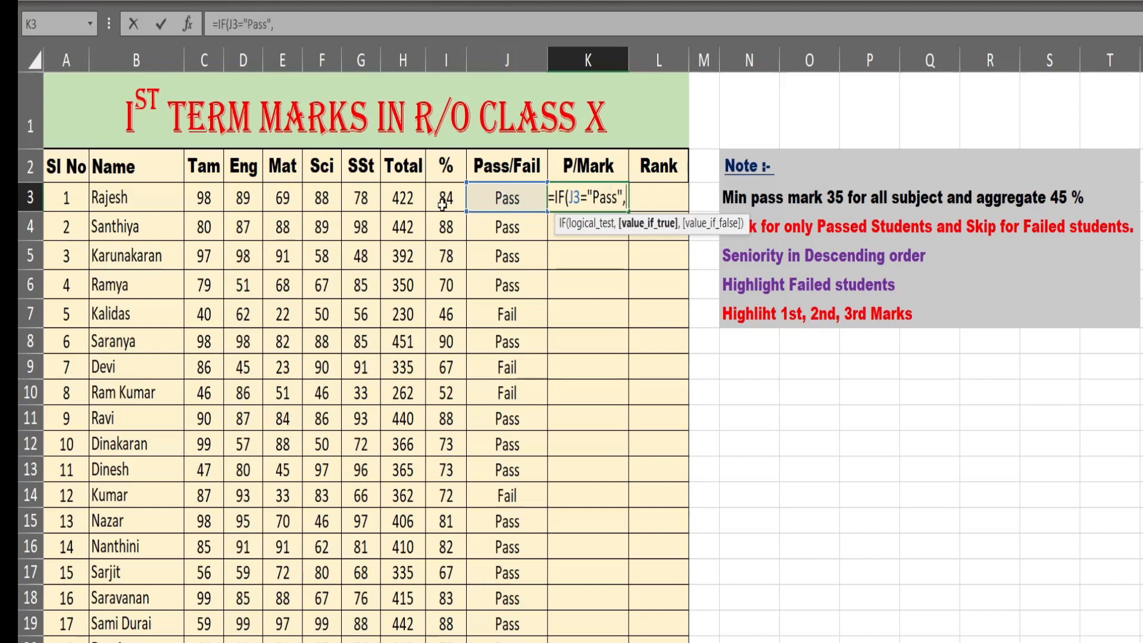
{"action": "left_click", "coordinate": [404, 190]}
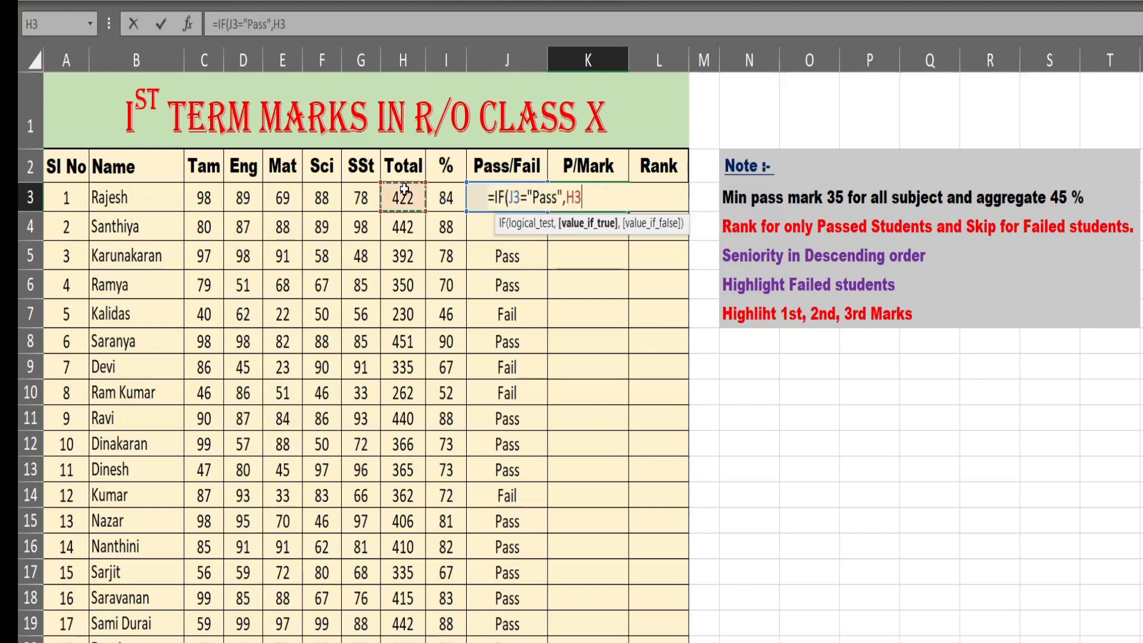
{"action": "type", "text": ","}
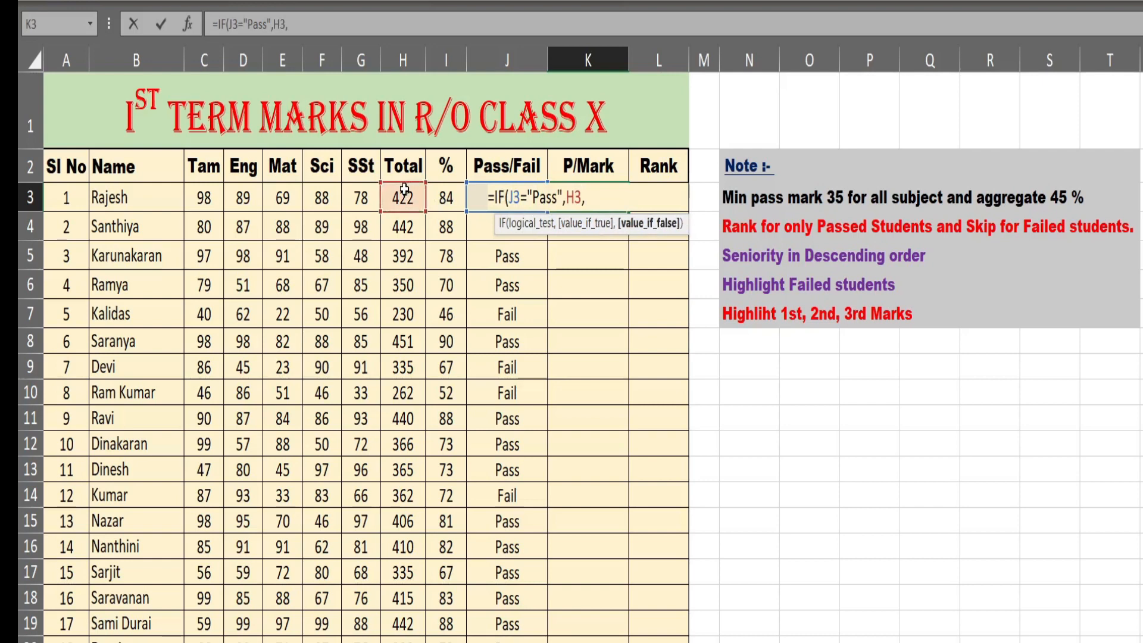
{"action": "type", "text": "\"\")"}
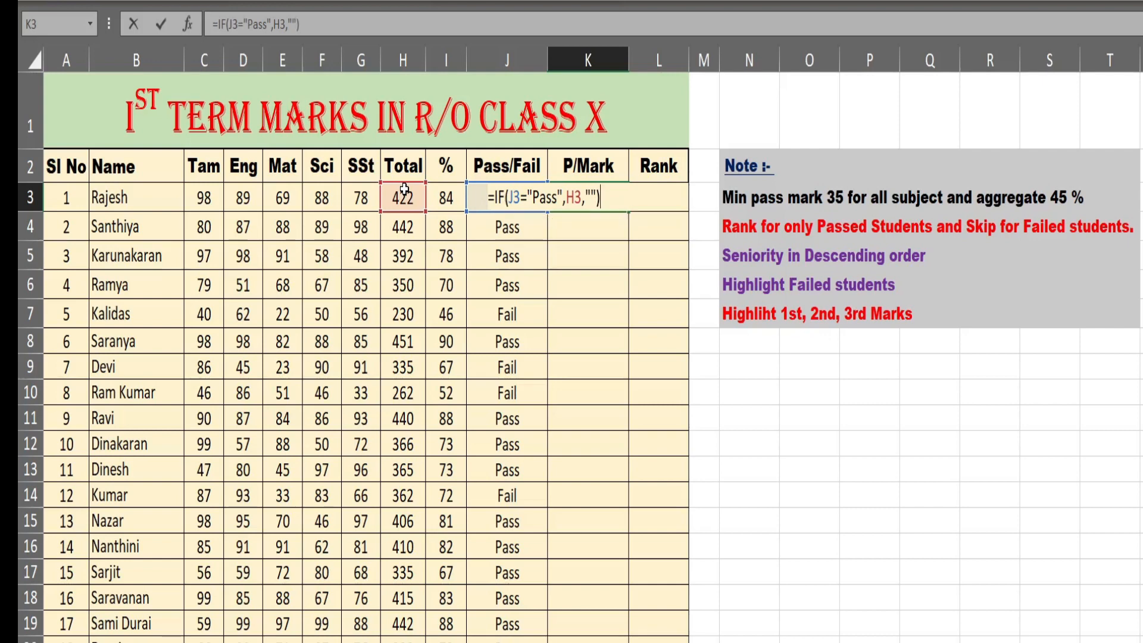
{"action": "key", "text": "Return"}
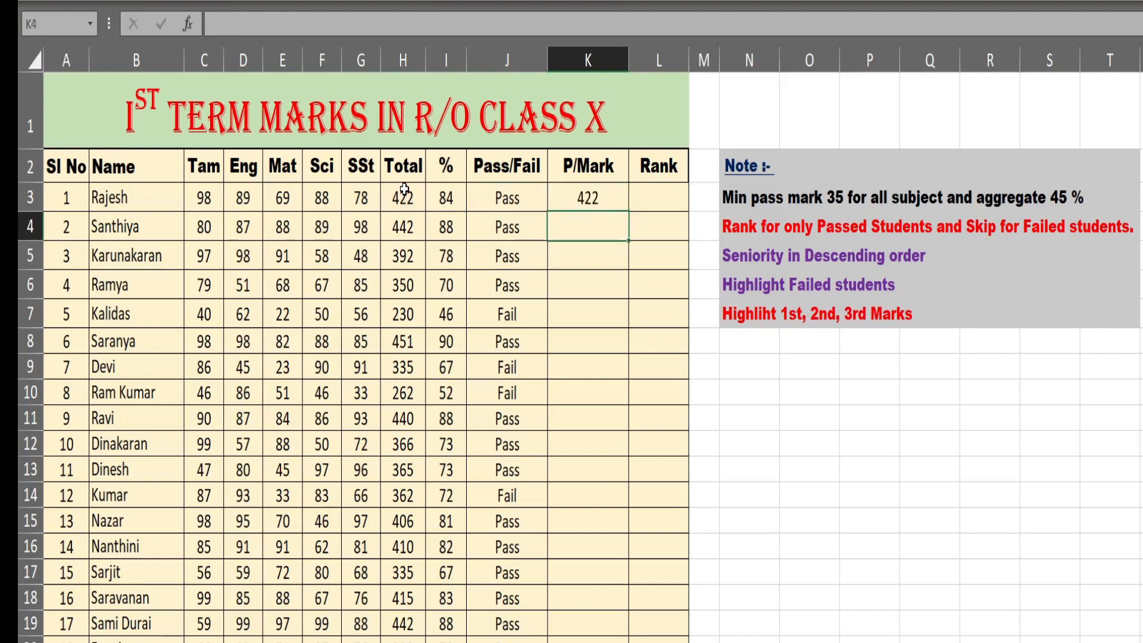
- Fill the K3 formula down the P/Mark column for all students and check the cells of the failed students
{"action": "left_click", "coordinate": [589, 194]}
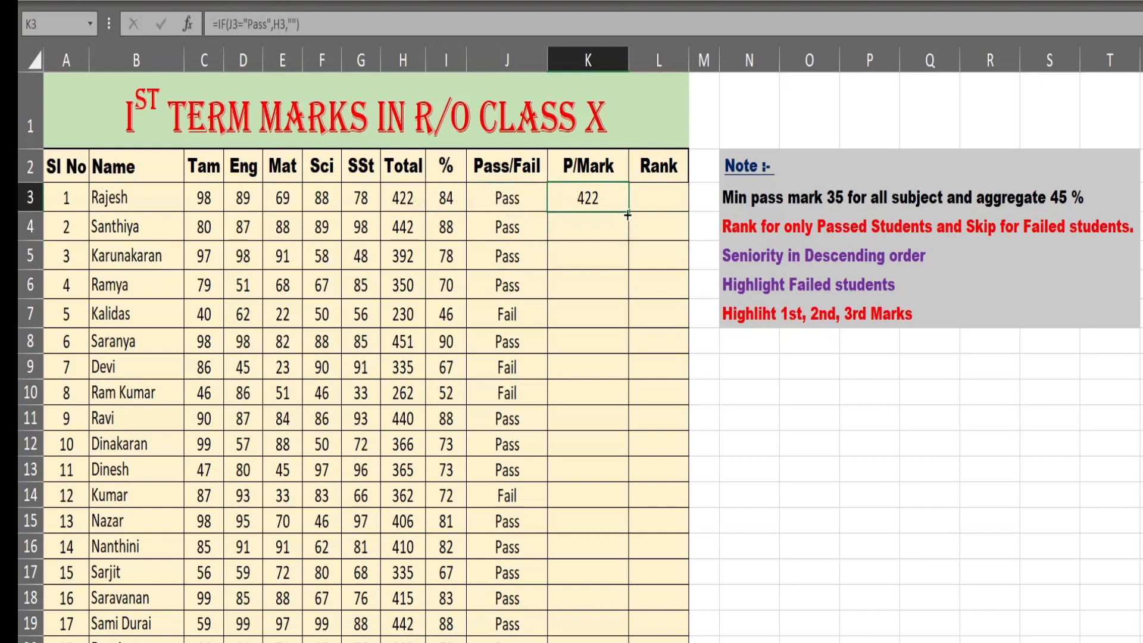
{"action": "double_click", "coordinate": [628, 215]}
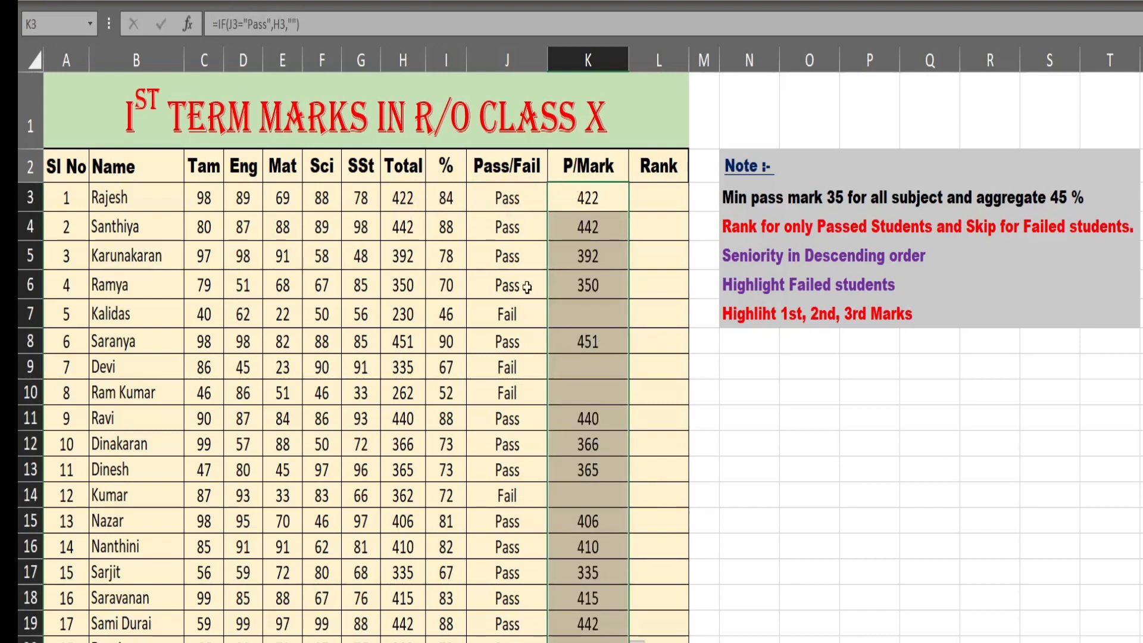
{"action": "left_click", "coordinate": [582, 321]}
{"action": "left_click", "coordinate": [589, 367]}
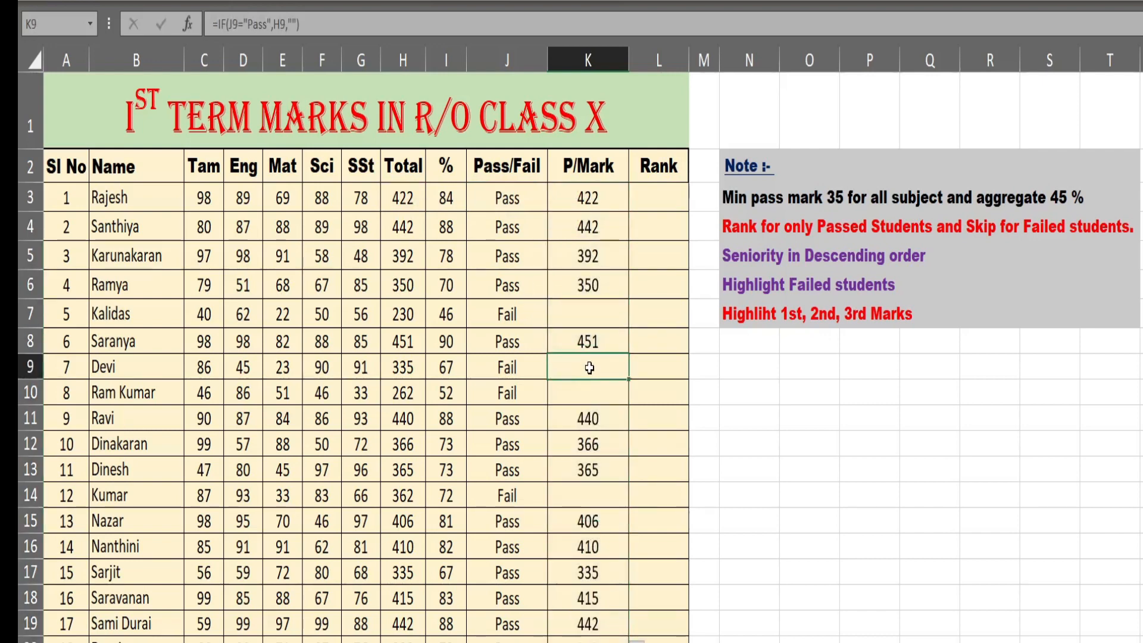
{"action": "left_click_drag", "start_coordinate": [589, 368], "coordinate": [589, 393]}
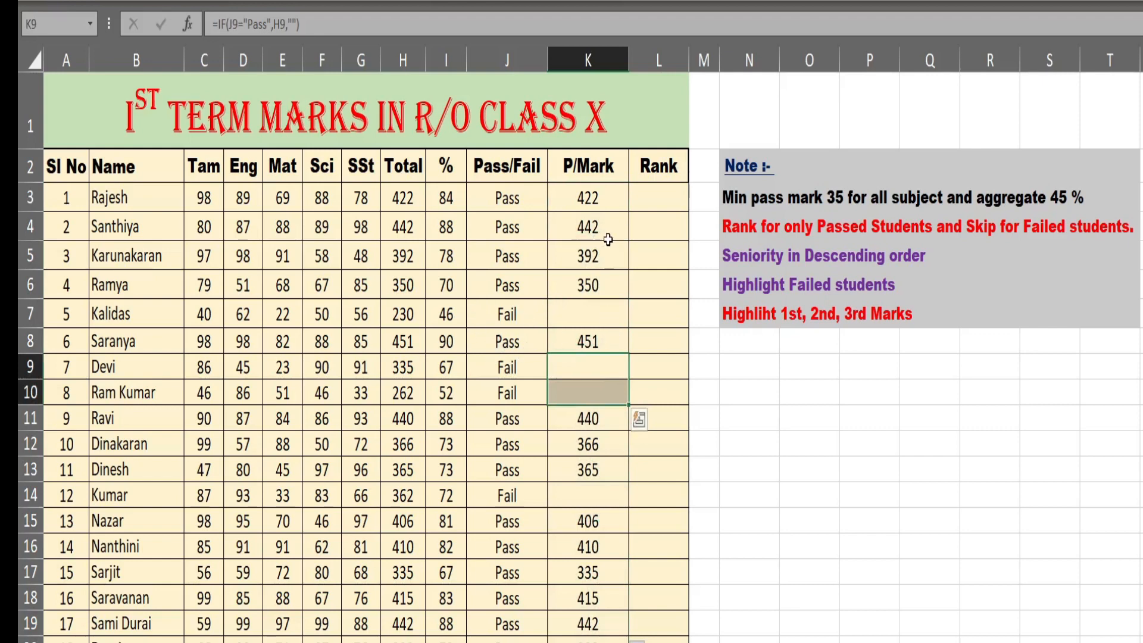
{"action": "left_click", "coordinate": [658, 200]}
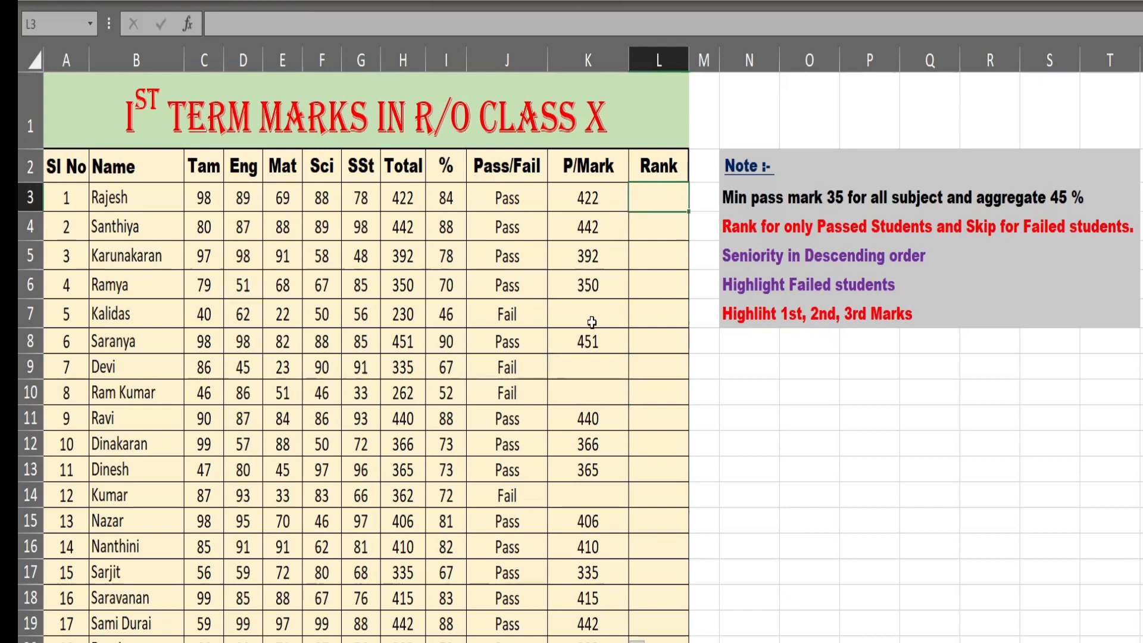
{"action": "left_click_drag", "start_coordinate": [591, 311], "coordinate": [568, 622]}
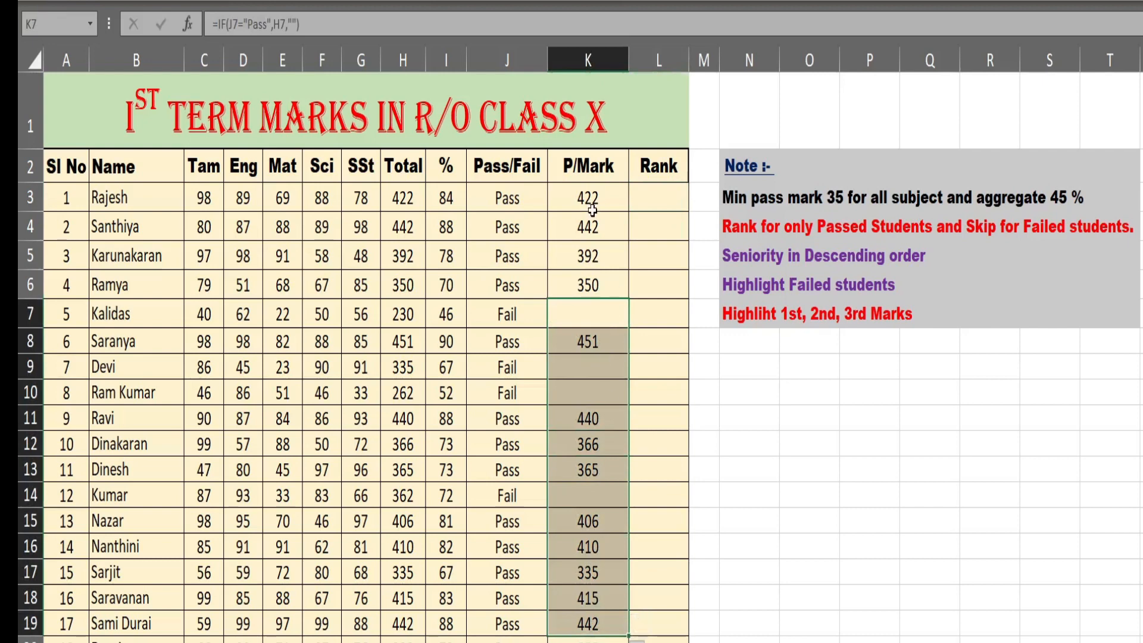
- Begin the Rank formula in L3 as an IFERROR around RANK, with K3 as the number to rank
{"action": "left_click", "coordinate": [656, 205]}
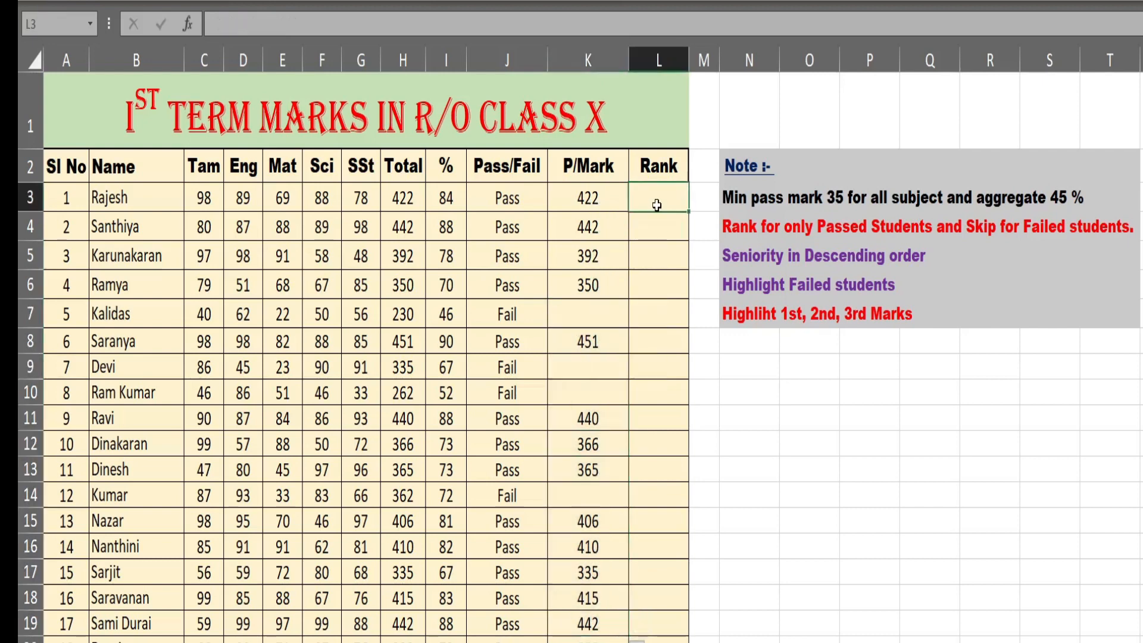
{"action": "type", "text": "=ife"}
{"action": "key", "text": "Tab"}
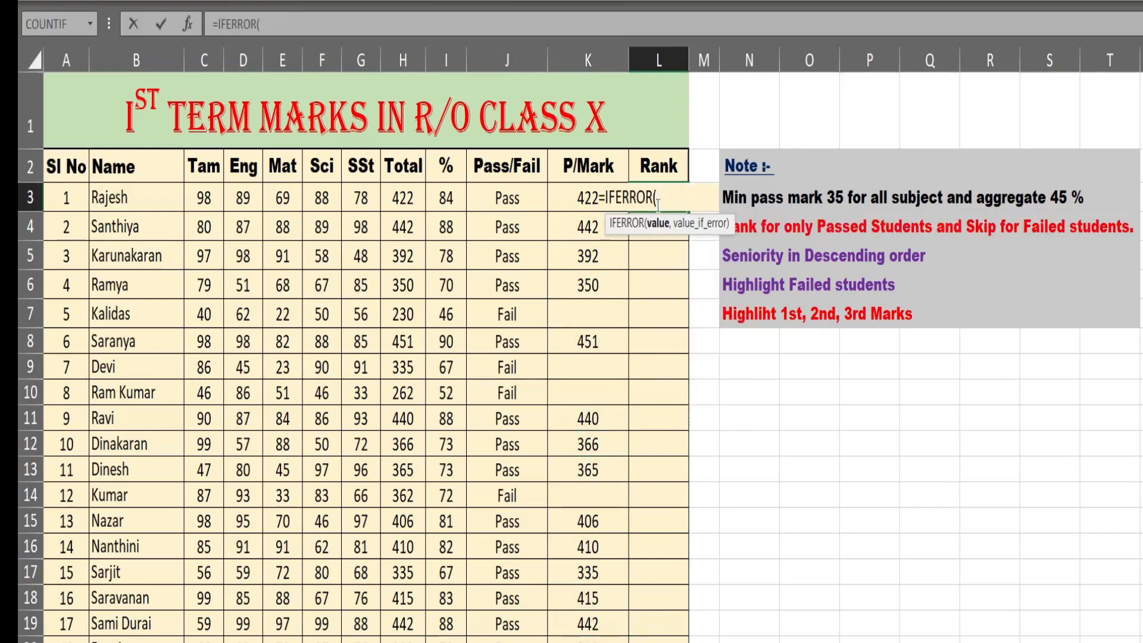
{"action": "type", "text": "rank"}
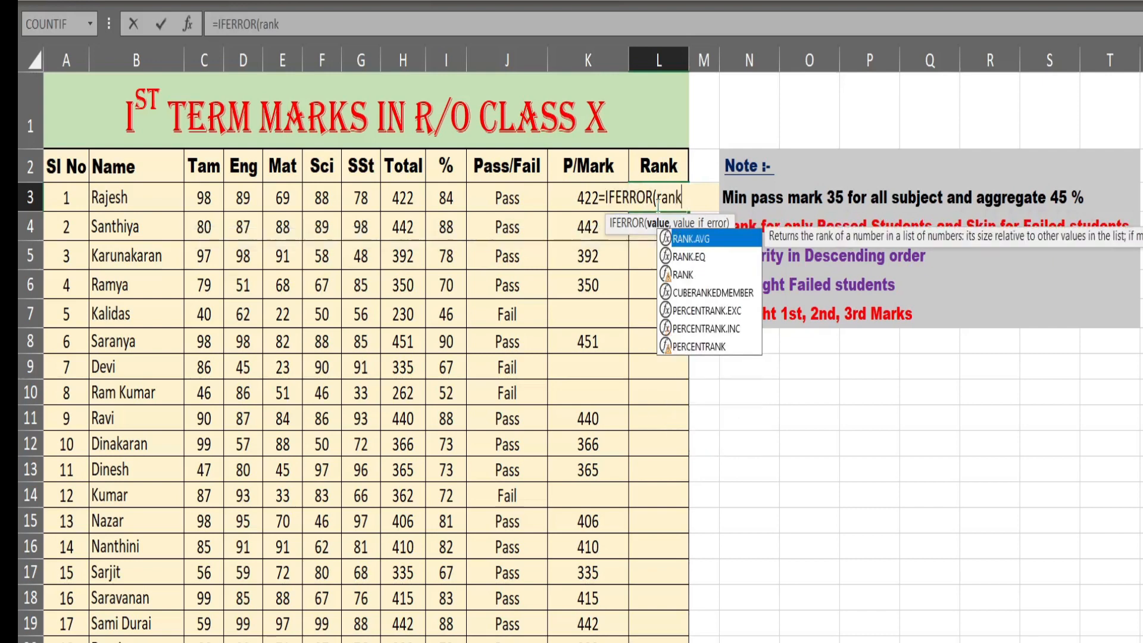
{"action": "type", "text": "("}
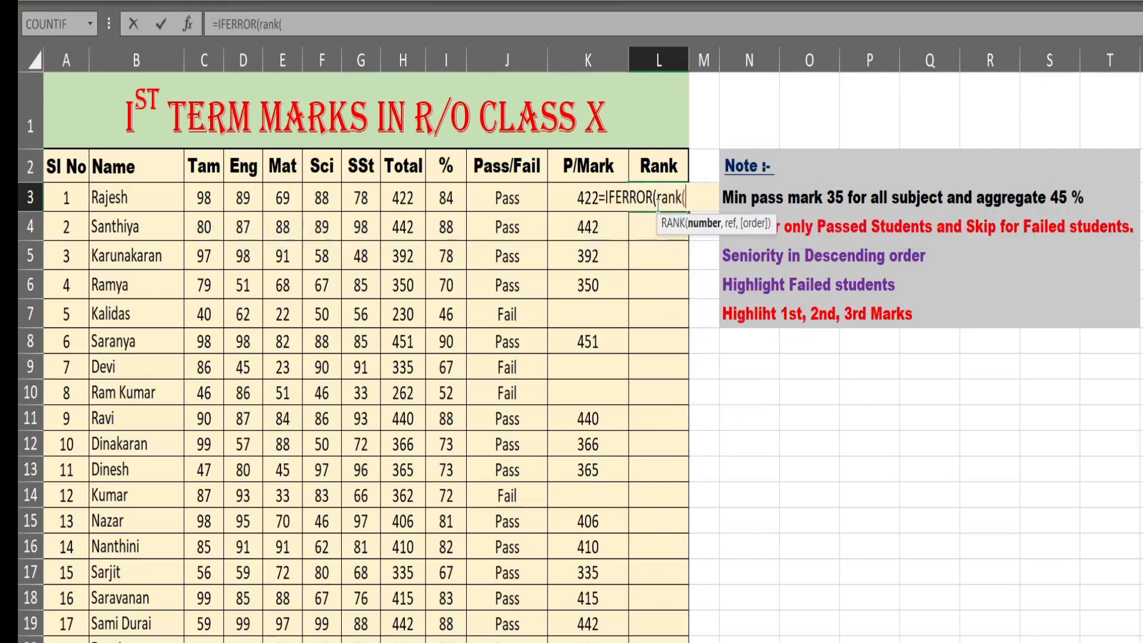
{"action": "left_click", "coordinate": [581, 196]}
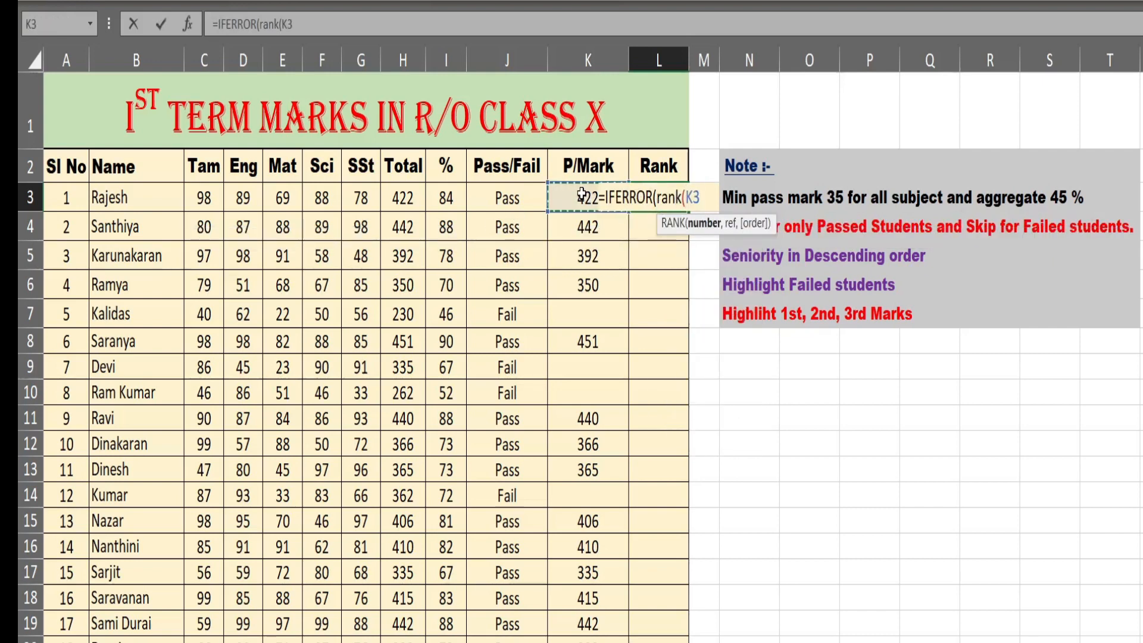
{"action": "type", "text": ","}
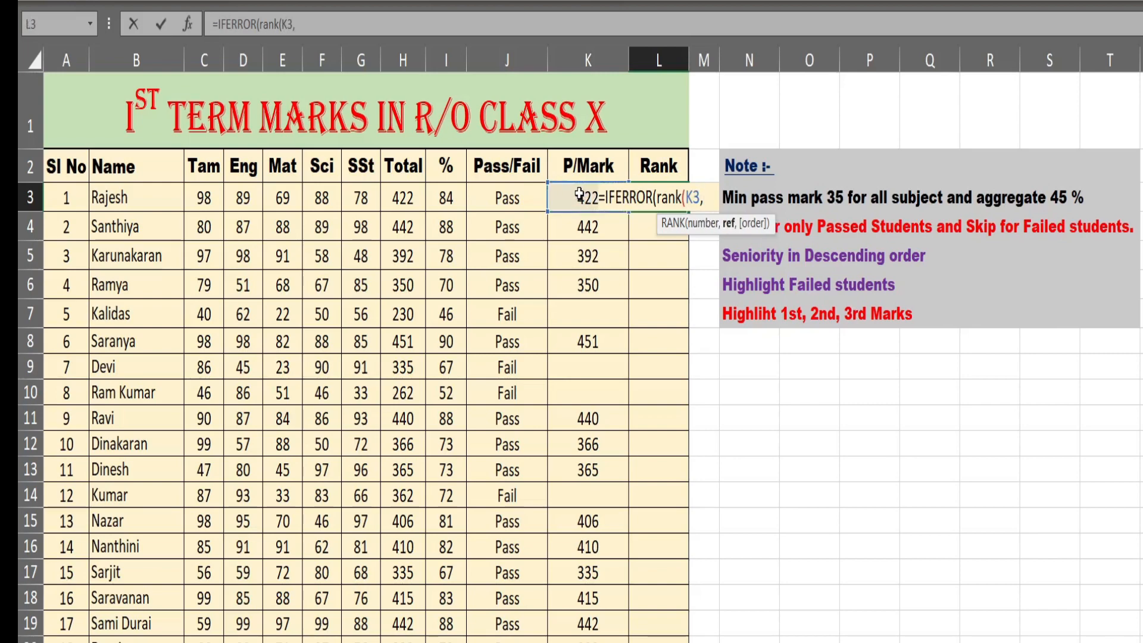
- Add the P/Mark range as the absolute reference $K$3:$K$26 in the RANK function in L3
{"action": "left_click_drag", "start_coordinate": [579, 193], "coordinate": [586, 604]}
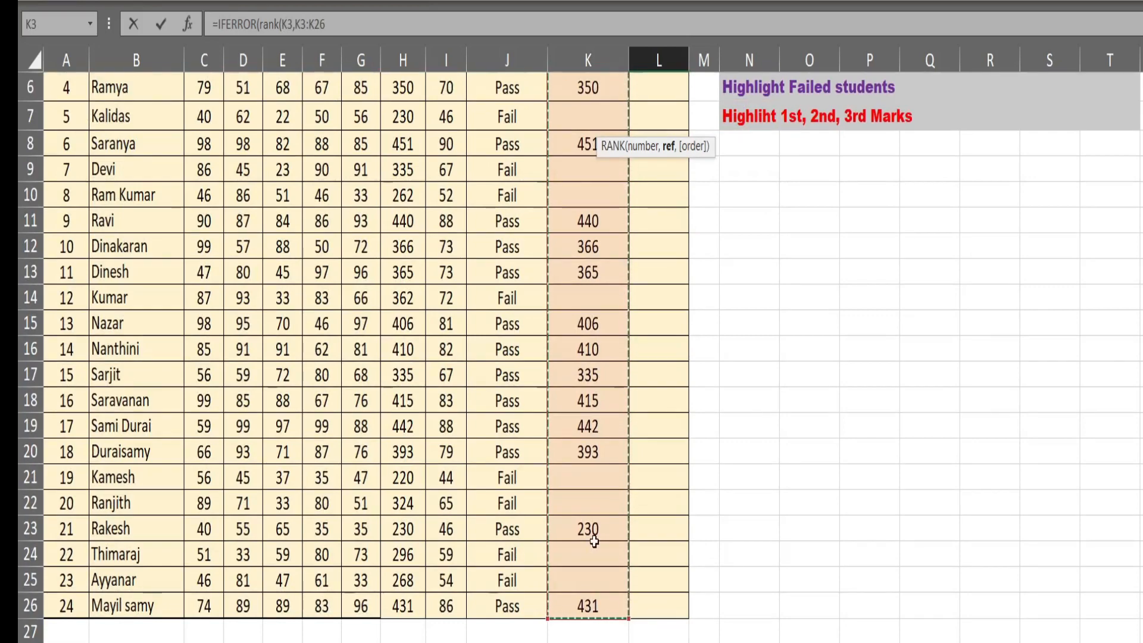
{"action": "scroll", "coordinate": [593, 485], "scroll_direction": "up", "scroll_amount": 2}
{"action": "key", "text": "F4"}
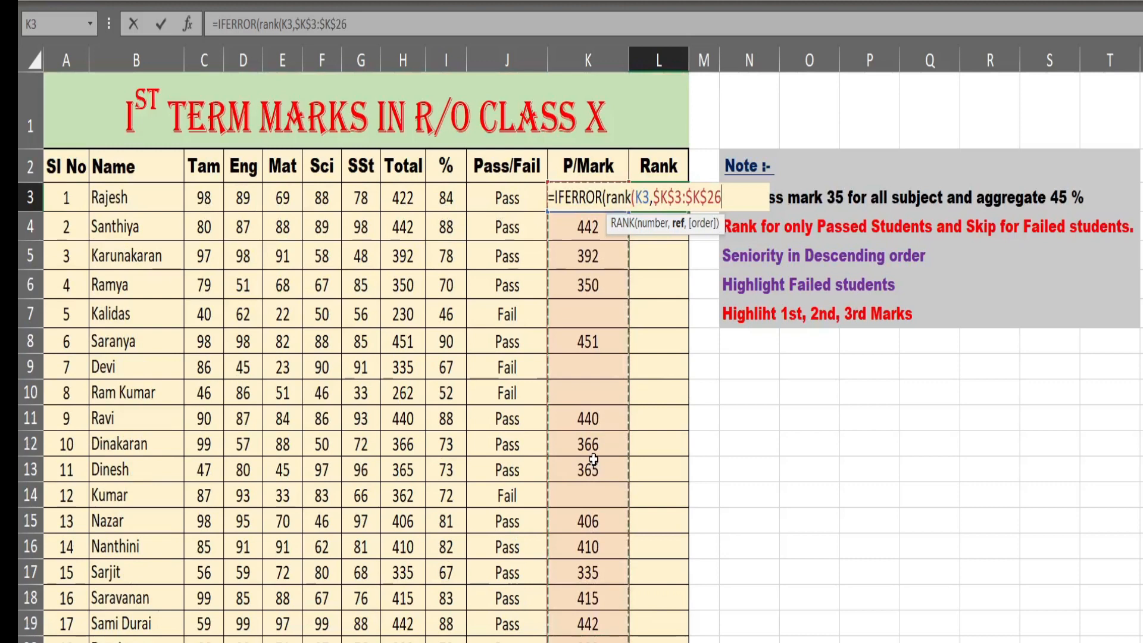
{"action": "type", "text": ","}
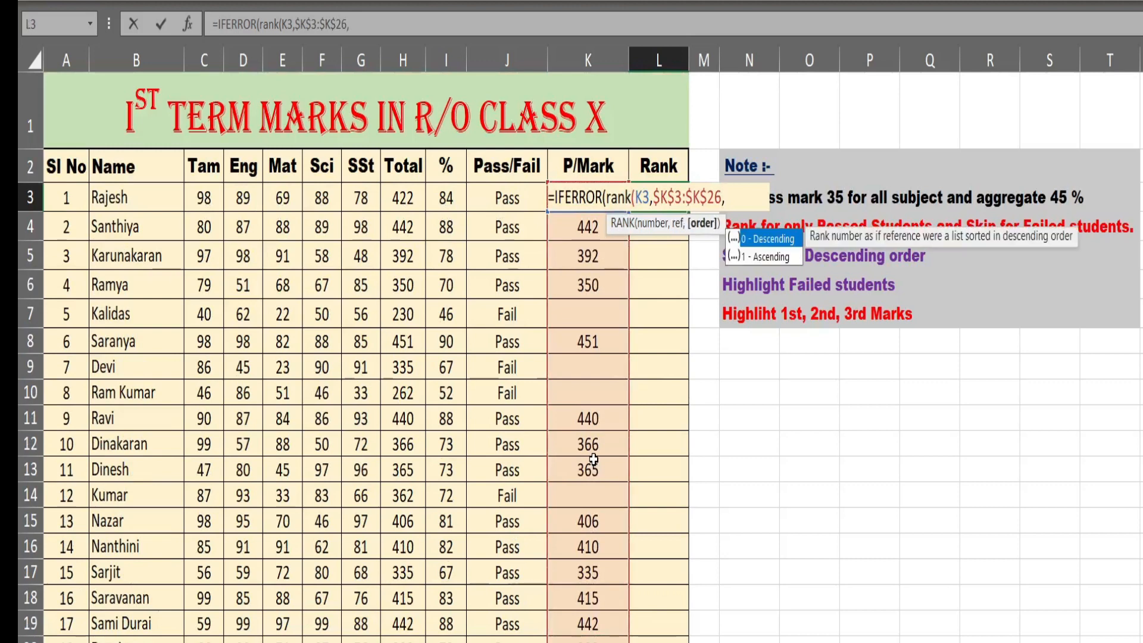
{"action": "type", "text": "0)"}
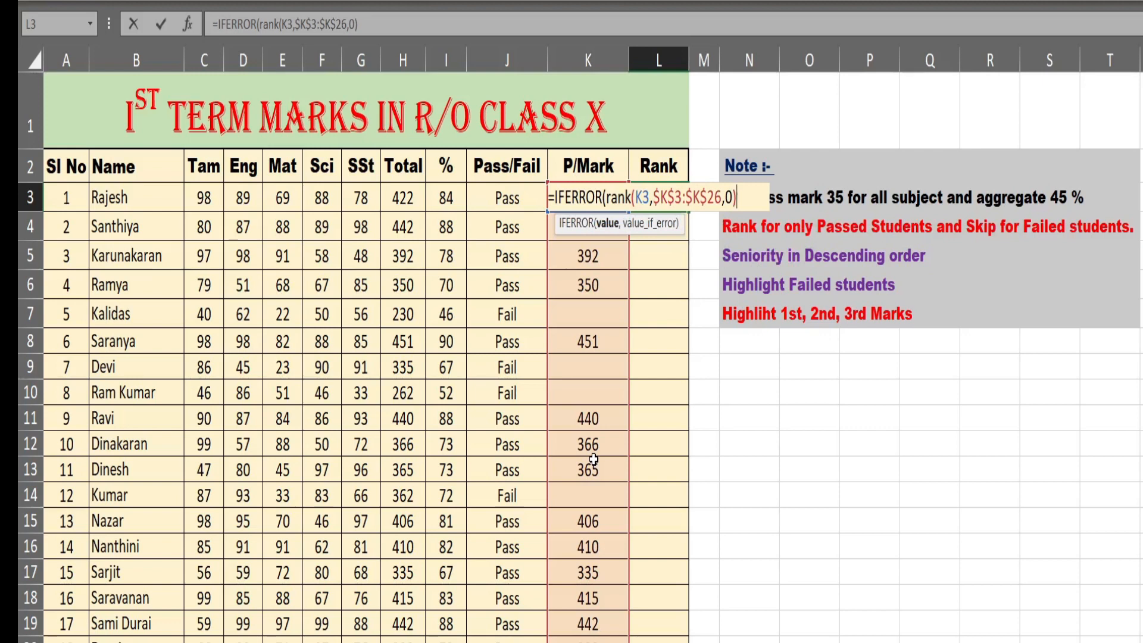
{"action": "type", "text": "+count"}
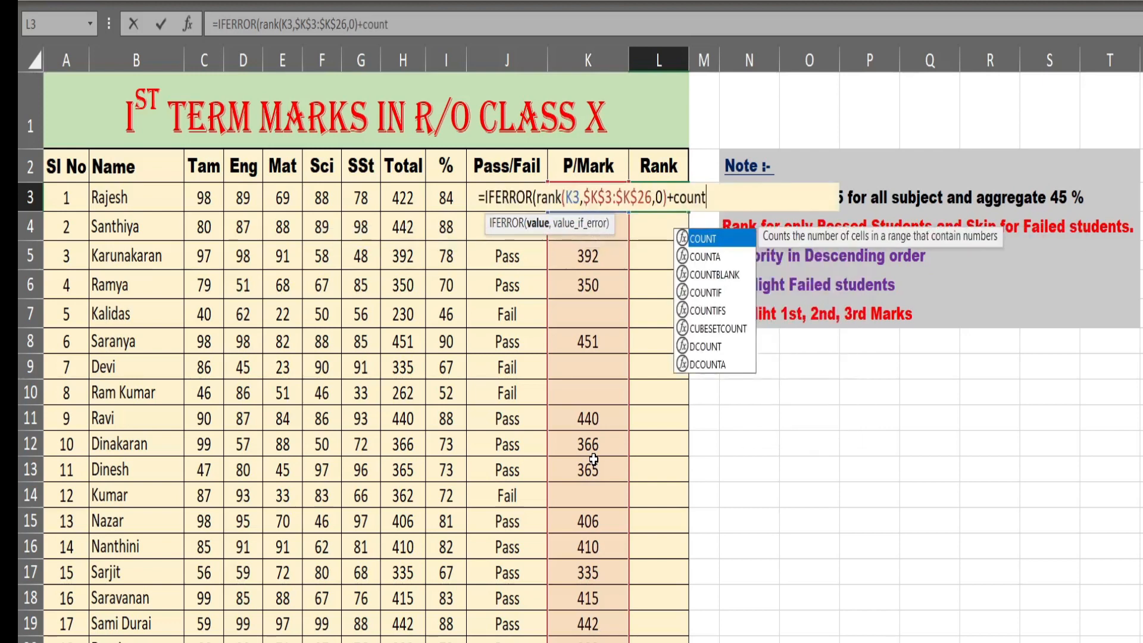
- Complete the RANK function in L3 with descending order 0 and add a COUNTIF function to its result
{"action": "double_click", "coordinate": [711, 292]}
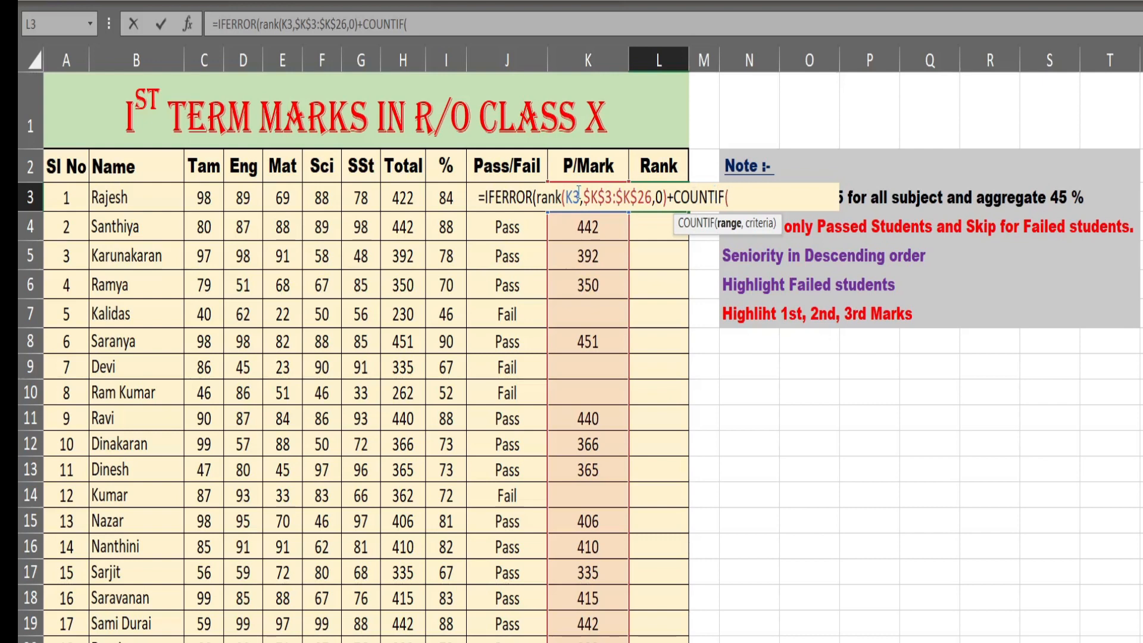
- Give the COUNTIF in L3 the expanding range $K$3:K3 and the criterion K3, and close the function
{"action": "type", "text": "K3"}
{"action": "key", "text": "F4"}
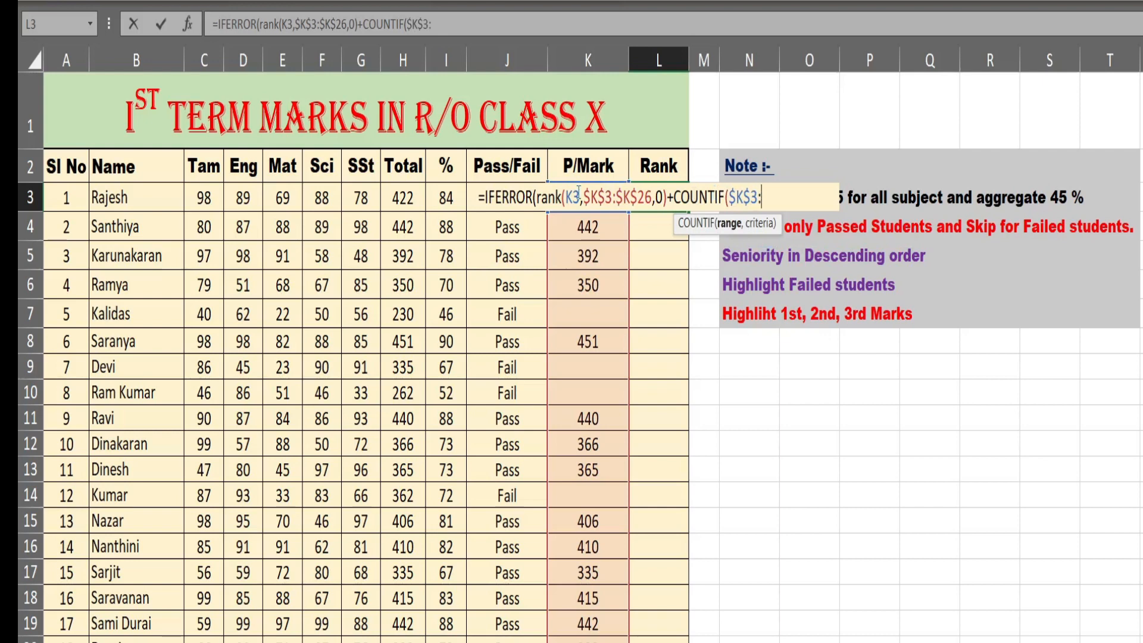
{"action": "type", "text": ":"}
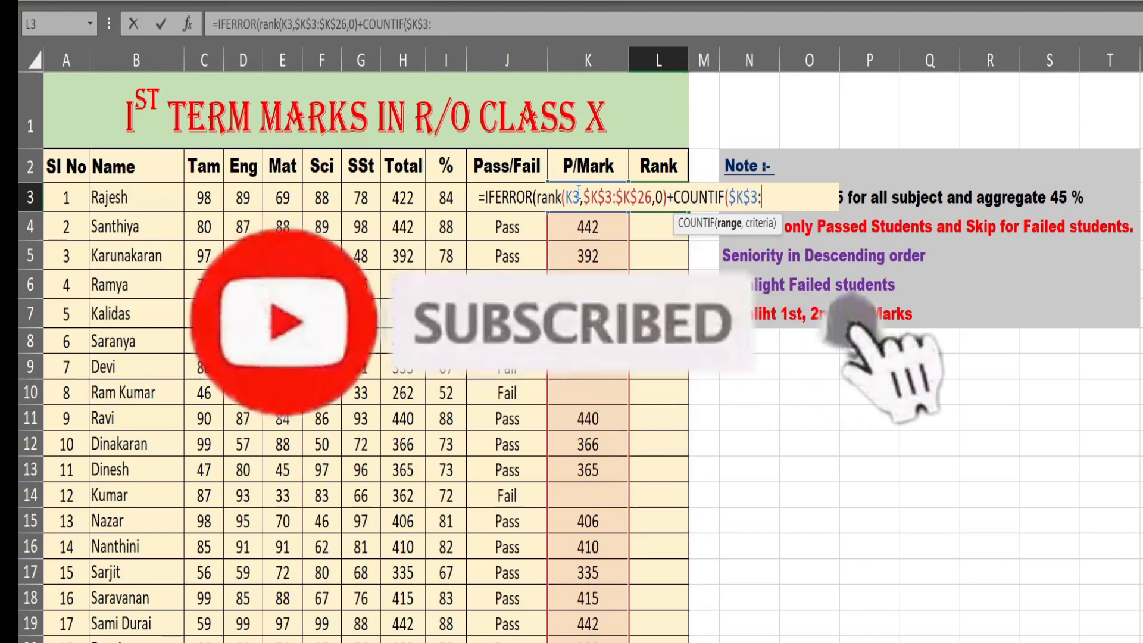
{"action": "type", "text": "K3"}
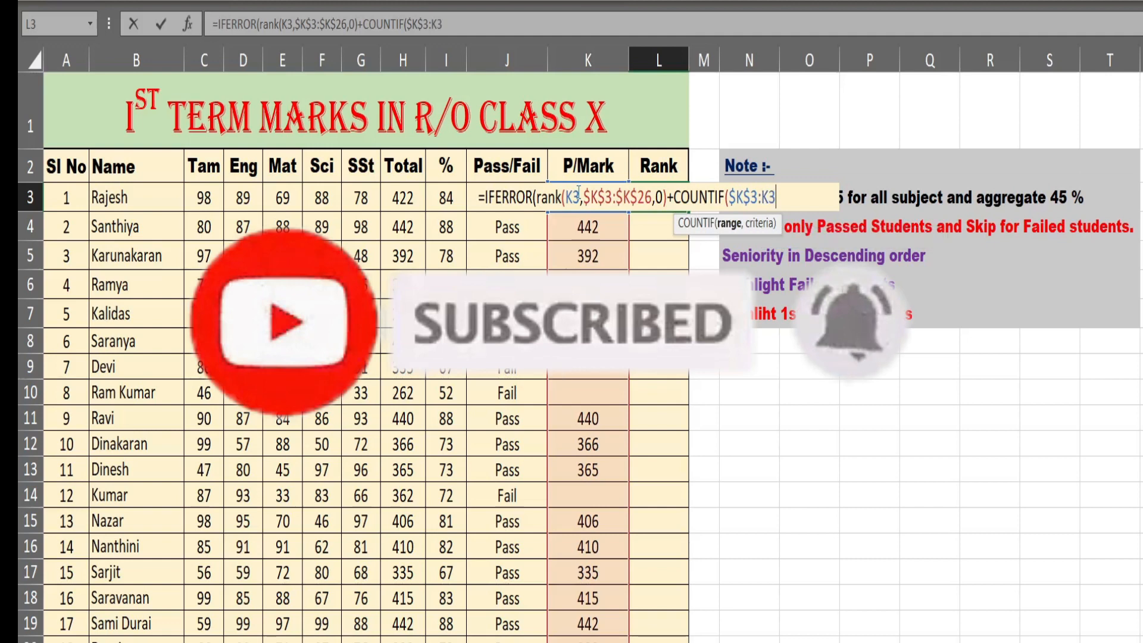
{"action": "type", "text": ","}
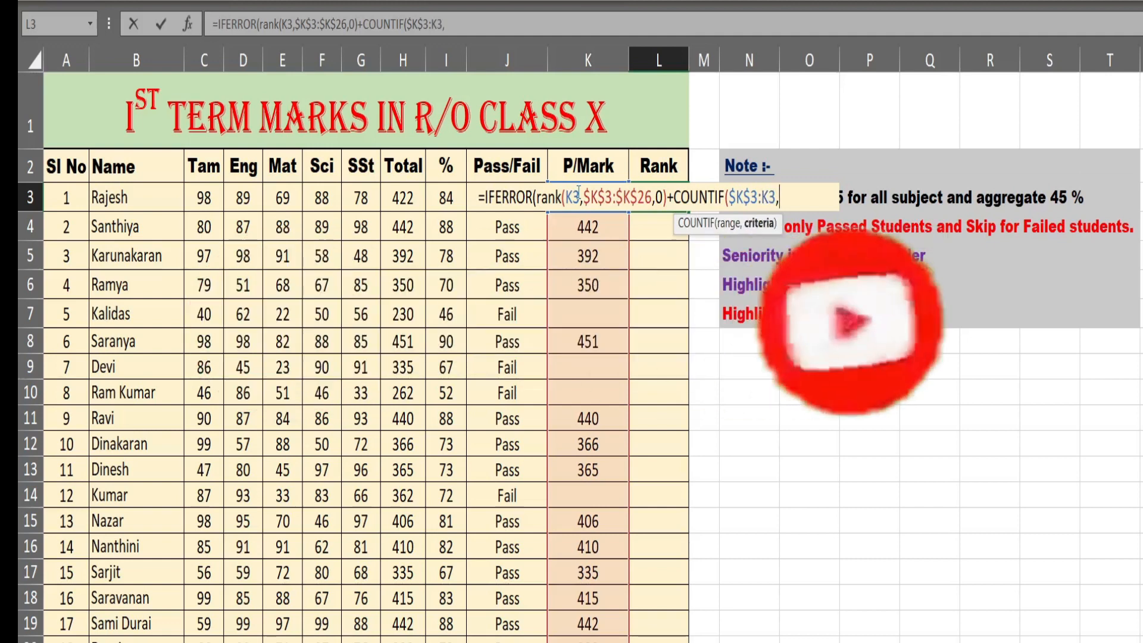
{"action": "type", "text": "K"}
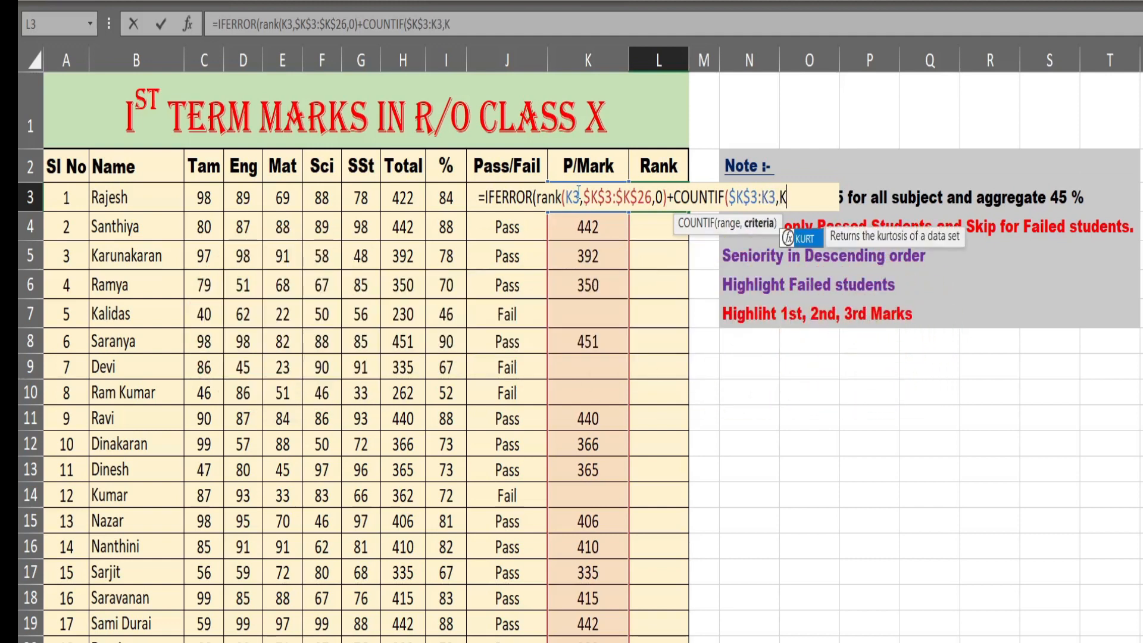
{"action": "type", "text": "3"}
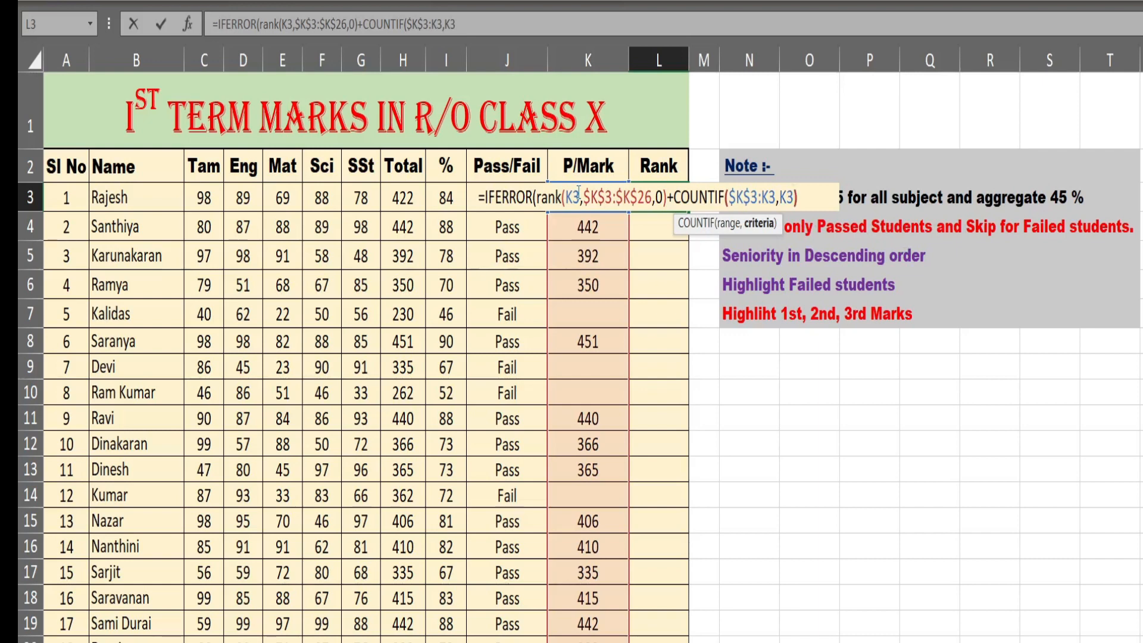
{"action": "type", "text": ")"}
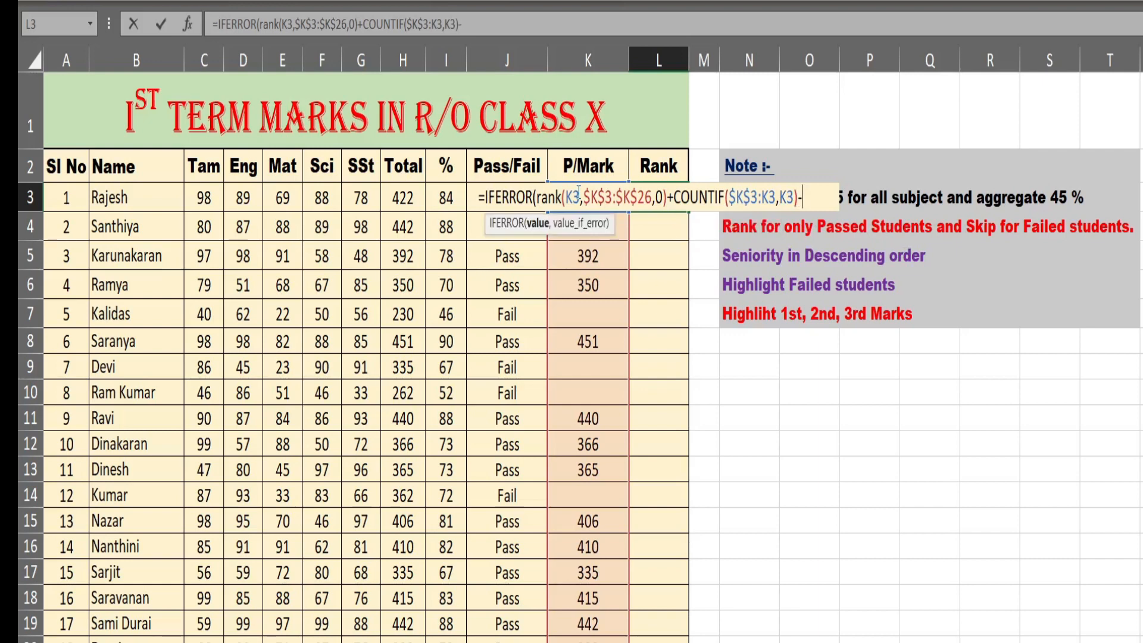
{"action": "type", "text": "-1,"}
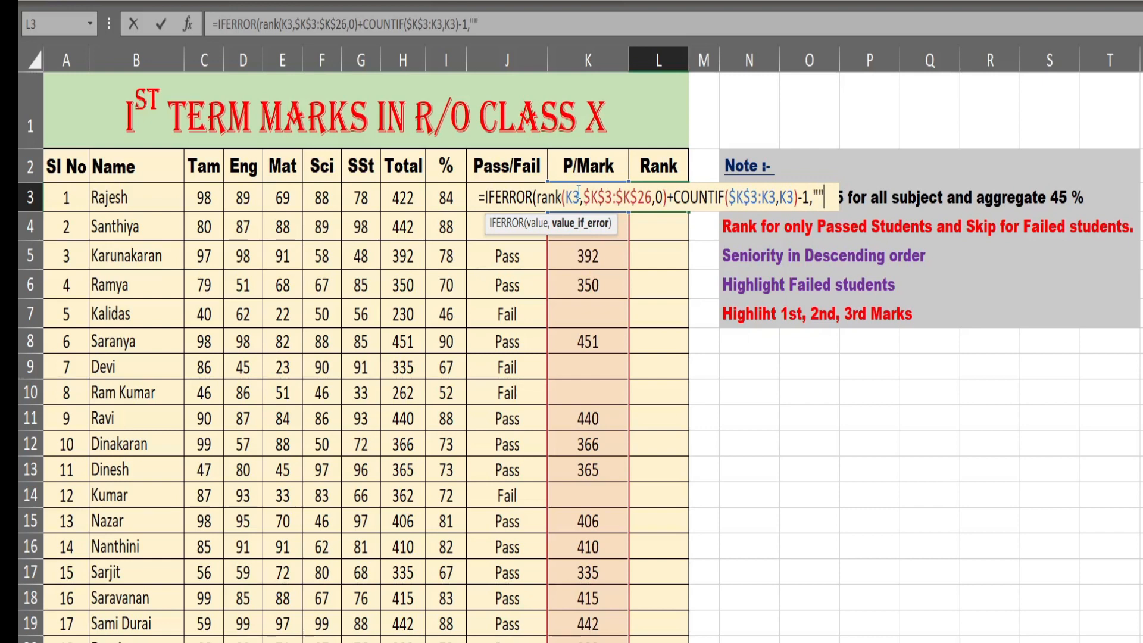
- Finish the L3 formula by subtracting 1 and returning empty text "" as the IFERROR value
{"action": "type", "text": "\"\")"}
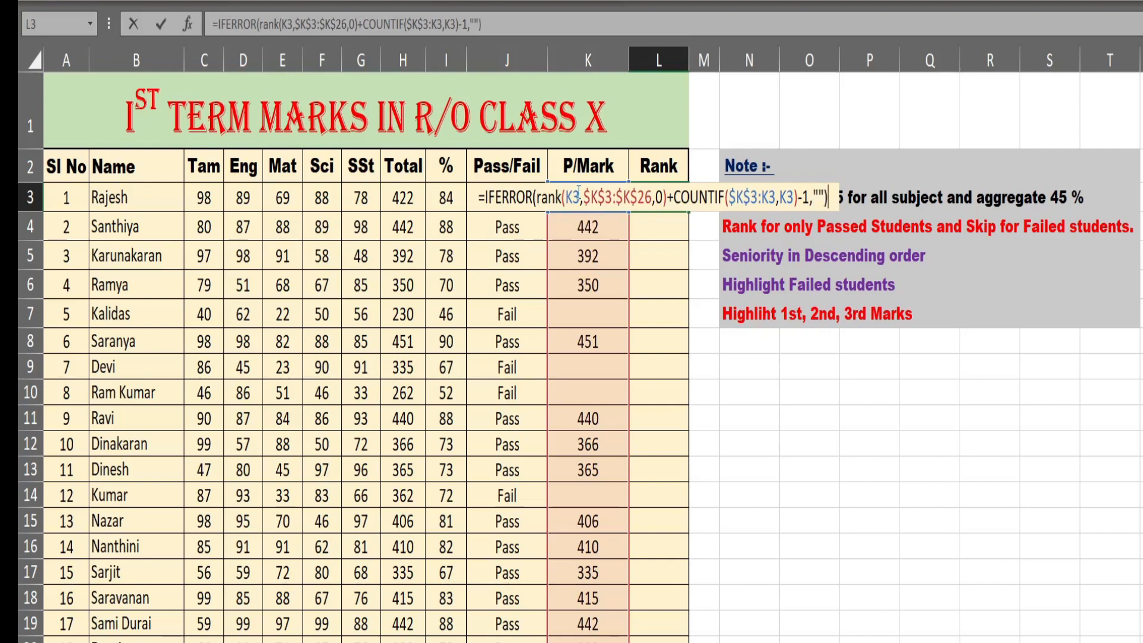
{"action": "key", "text": "Return"}
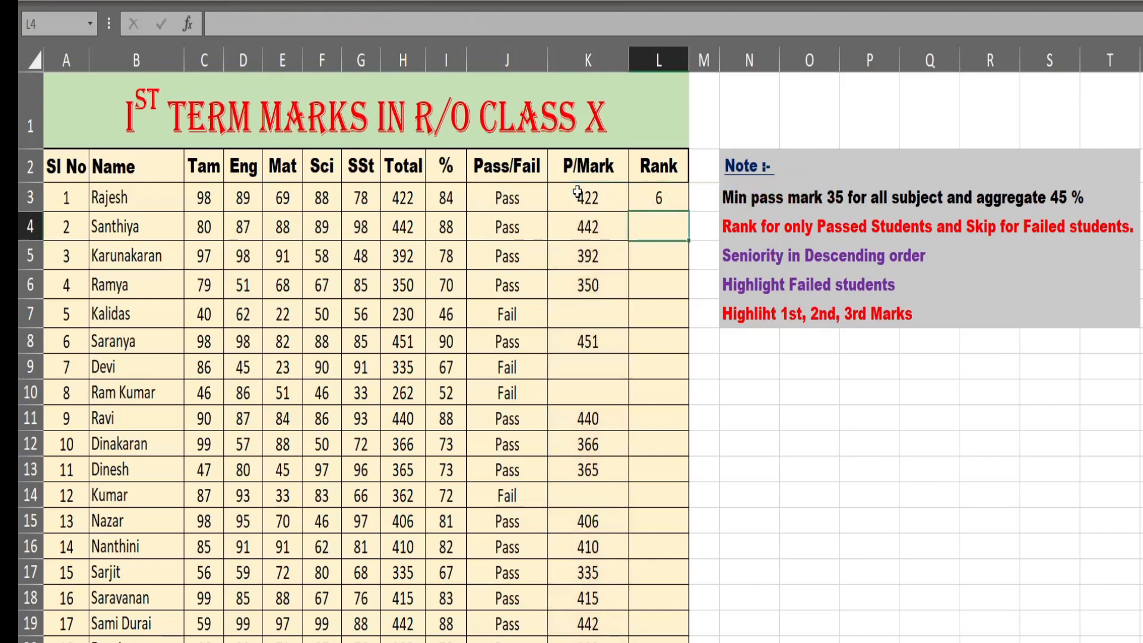
- Fill the L3 rank formula down the Rank column for all students and check the results
{"action": "left_click", "coordinate": [646, 198]}
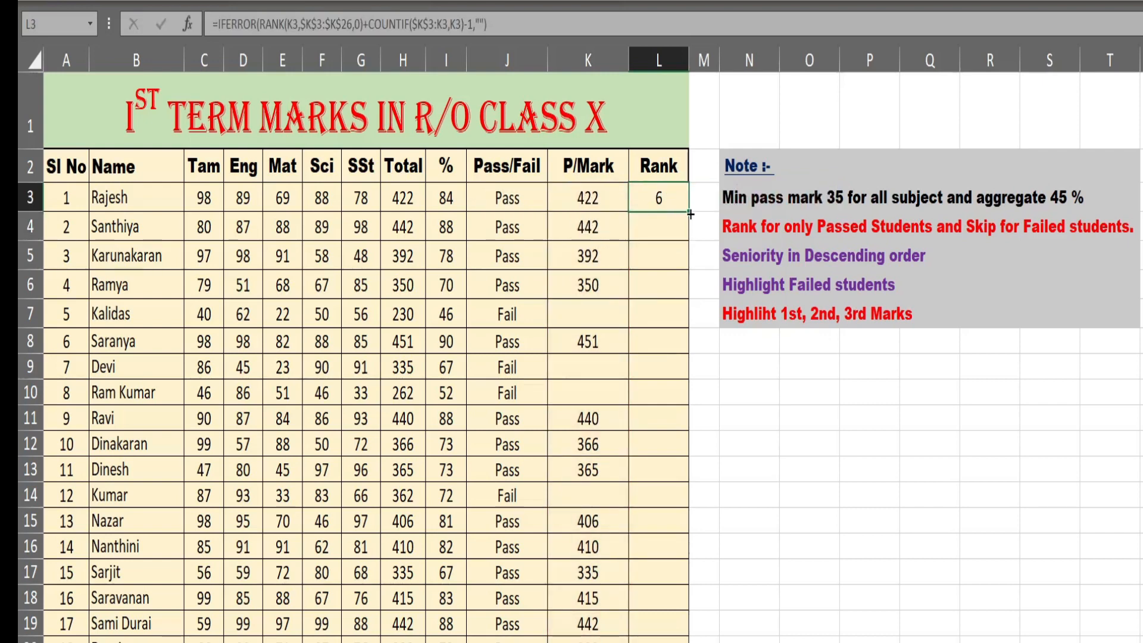
{"action": "double_click", "coordinate": [690, 213]}
{"action": "scroll", "coordinate": [671, 286], "scroll_direction": "down", "scroll_amount": 3}
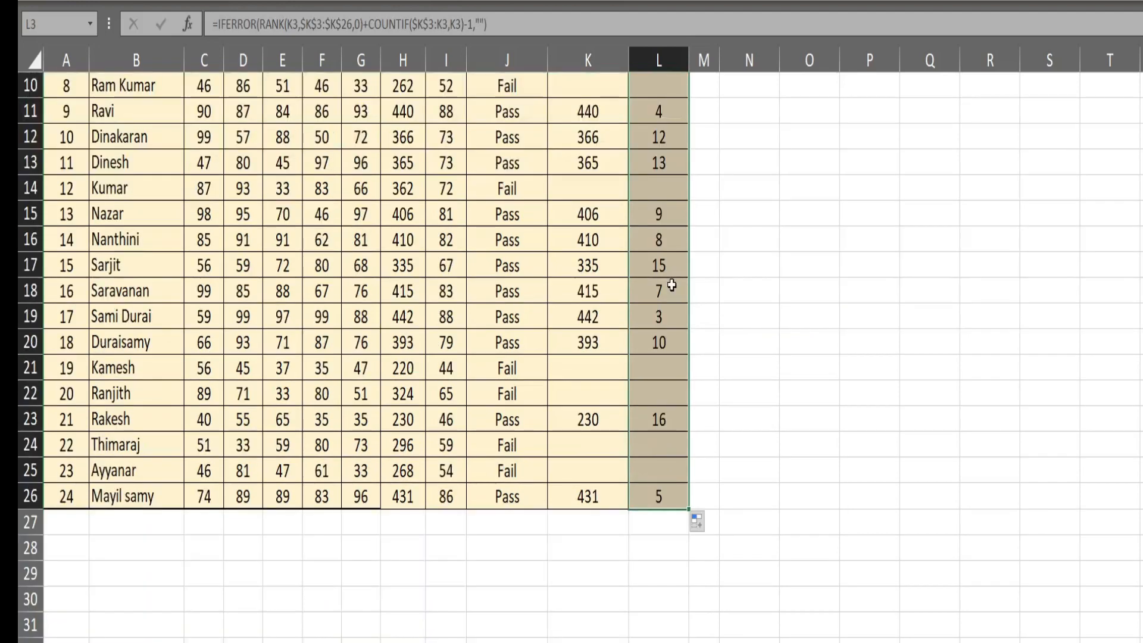
{"action": "scroll", "coordinate": [671, 286], "scroll_direction": "up", "scroll_amount": 3}
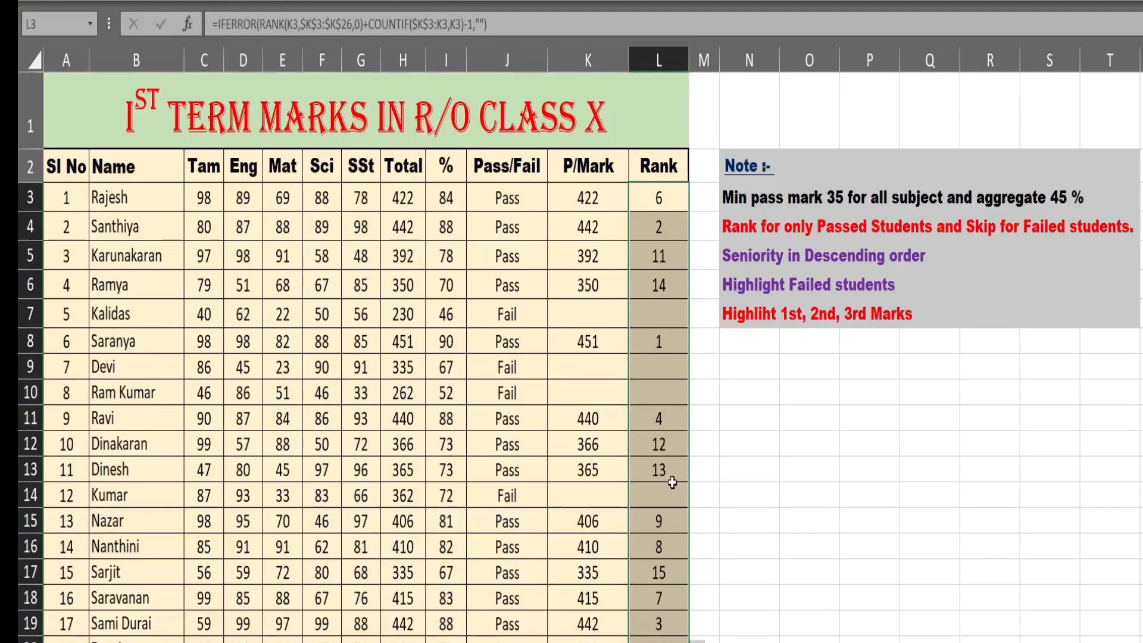
{"action": "left_click", "coordinate": [677, 373]}
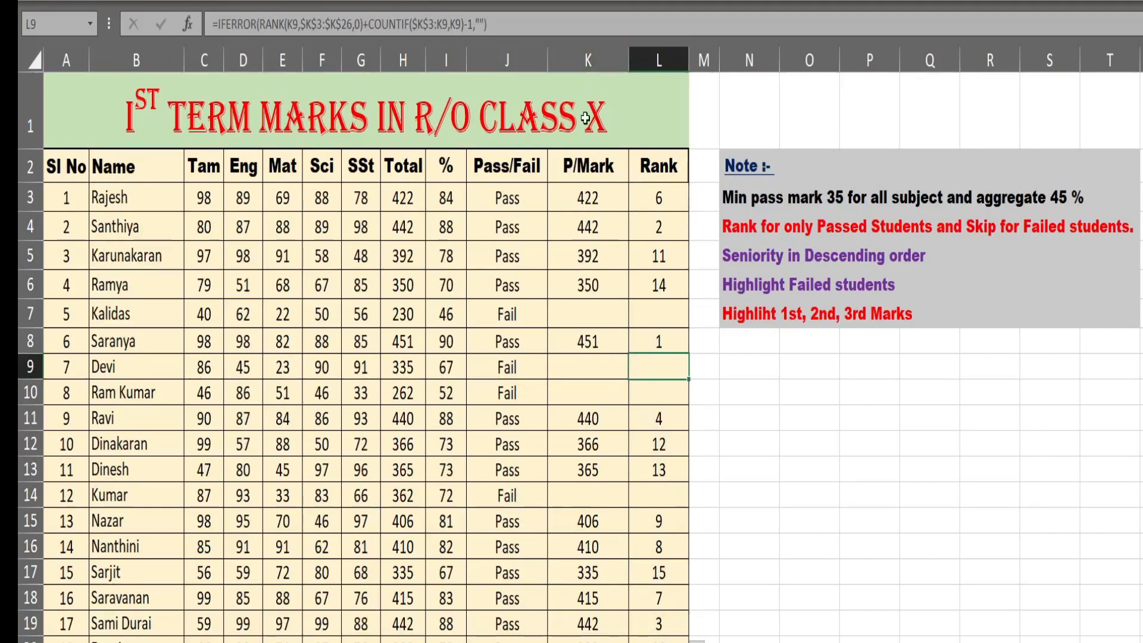
- Hide the P/Mark helper column K
{"action": "left_click", "coordinate": [593, 60]}
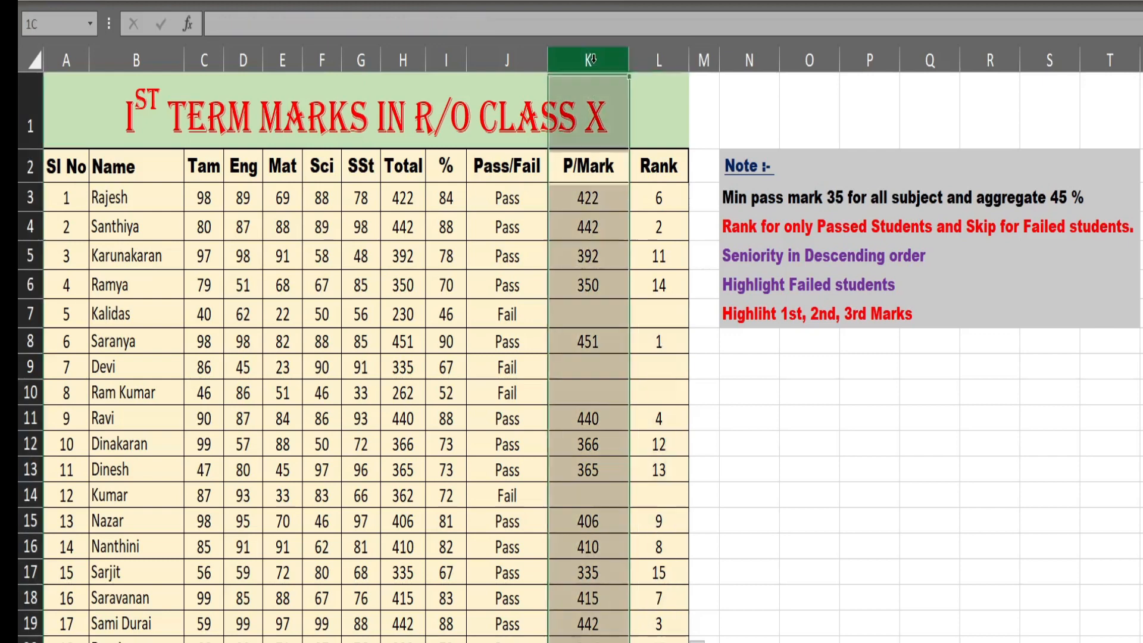
{"action": "right_click", "coordinate": [593, 57]}
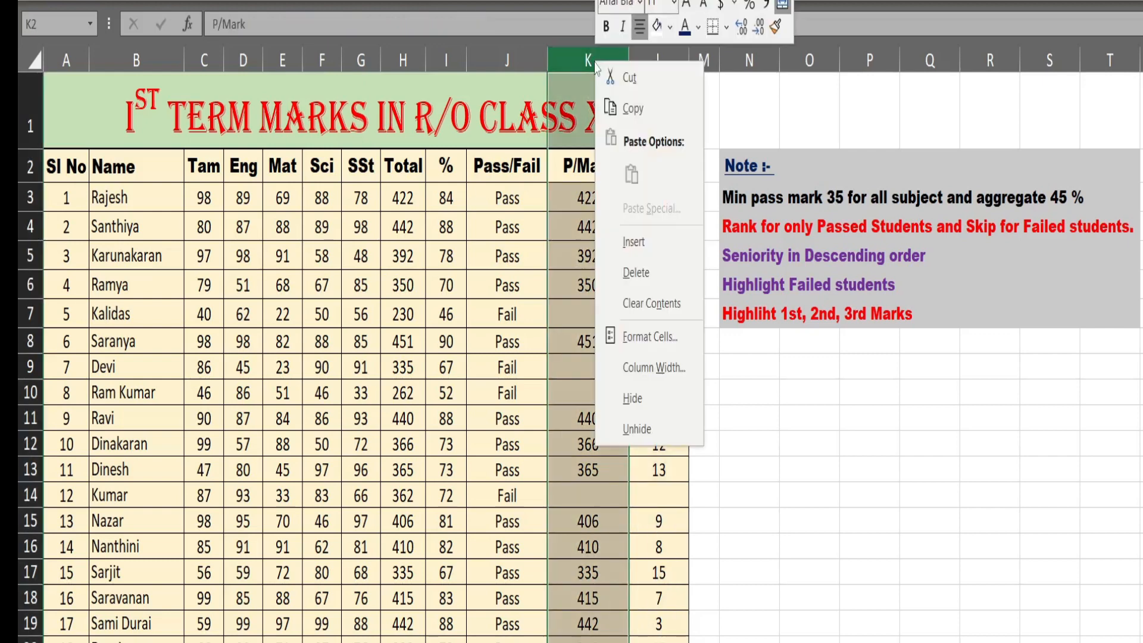
{"action": "left_click", "coordinate": [632, 398]}
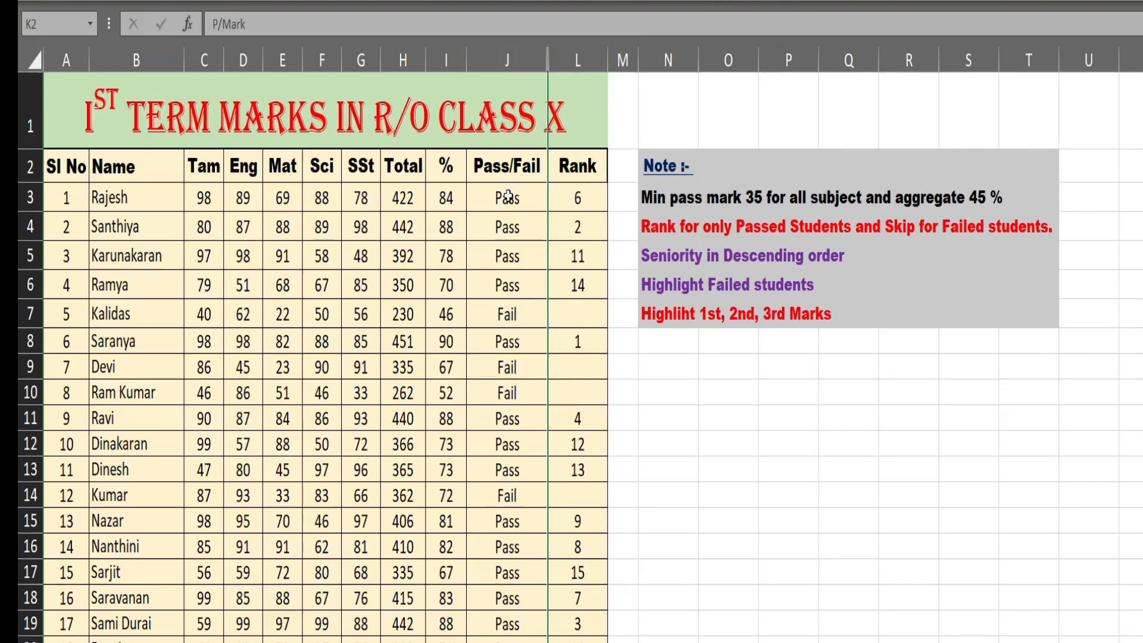
- Create a conditional formatting rule for the Pass/Fail cells J3:J26 that formats only cells with specific text containing "Fail"
{"action": "left_click_drag", "start_coordinate": [507, 197], "coordinate": [509, 607]}
{"action": "left_click", "coordinate": [673, 1]}
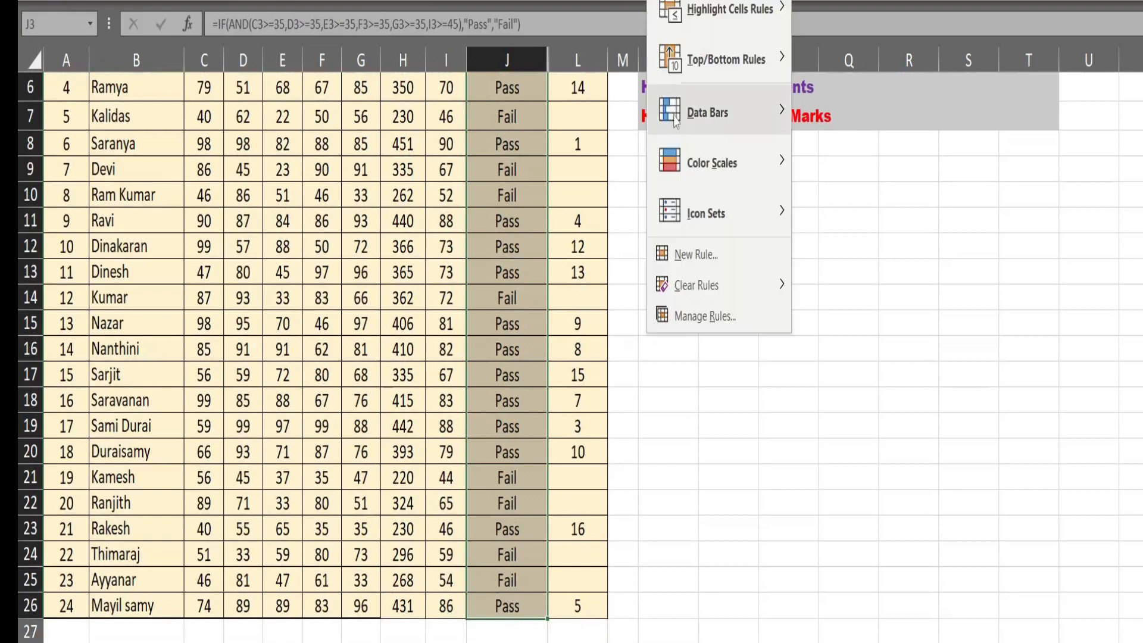
{"action": "left_click", "coordinate": [687, 256]}
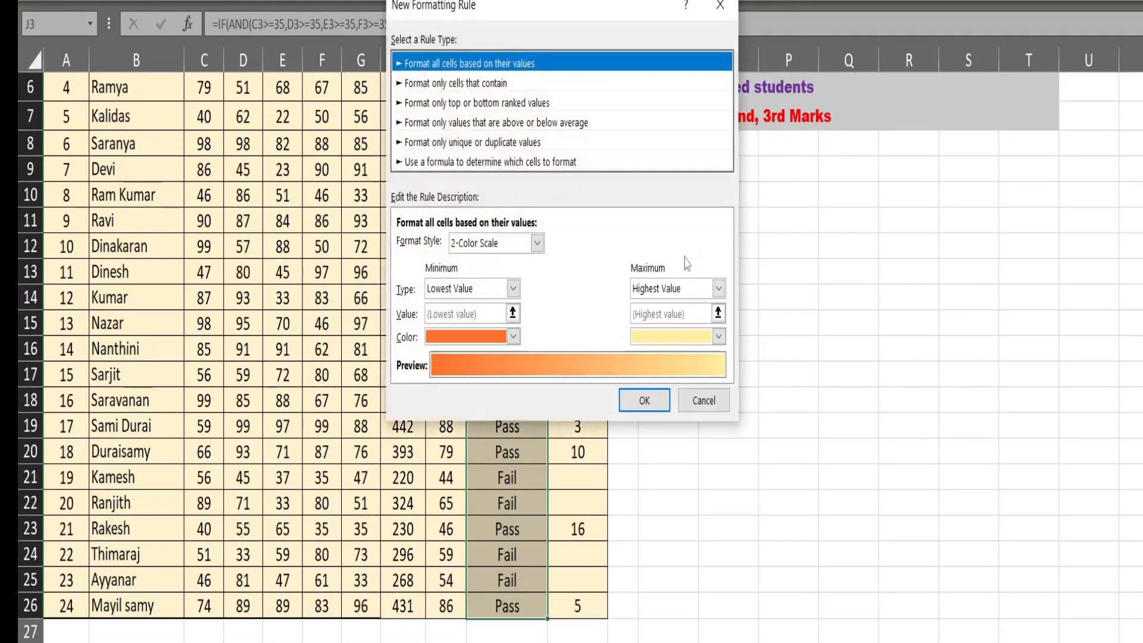
{"action": "left_click", "coordinate": [443, 83]}
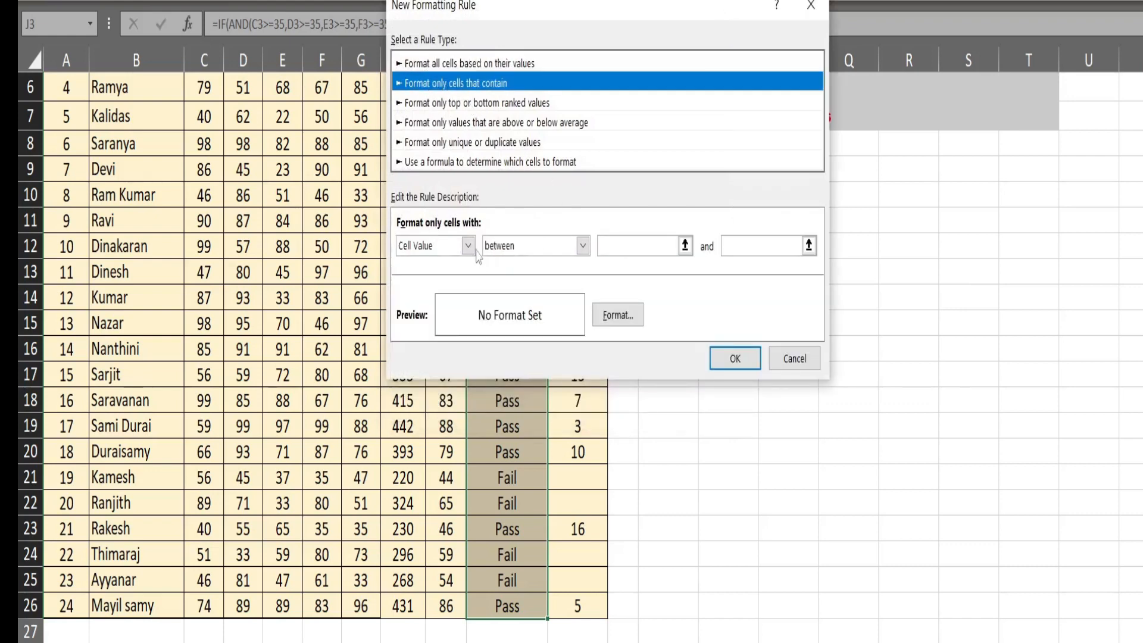
{"action": "left_click", "coordinate": [428, 247]}
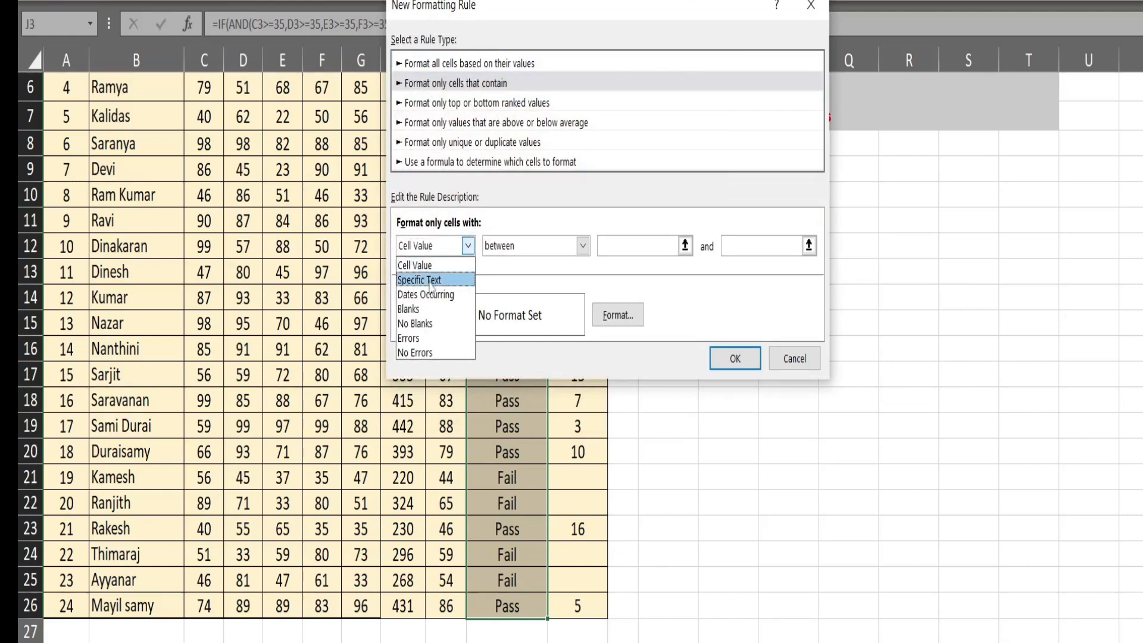
{"action": "left_click", "coordinate": [431, 280]}
{"action": "left_click", "coordinate": [581, 248]}
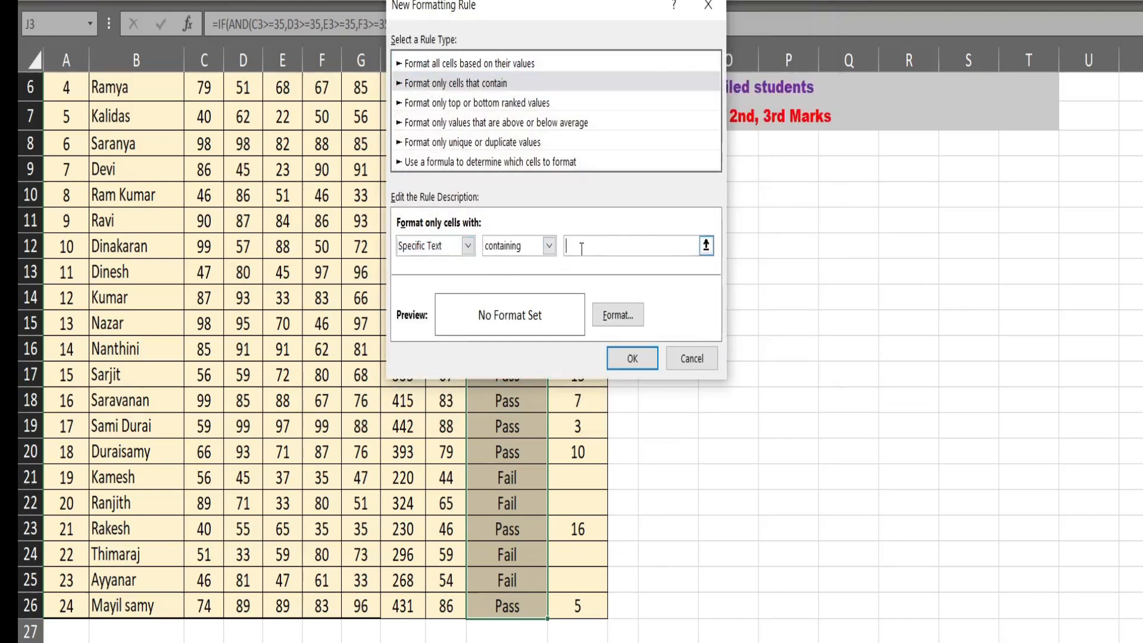
{"action": "type", "text": "Fail"}
- Give the "Fail" rule a bright pink-red fill from the standard colors, apply it and check the Pass/Fail column
{"action": "left_click", "coordinate": [617, 315]}
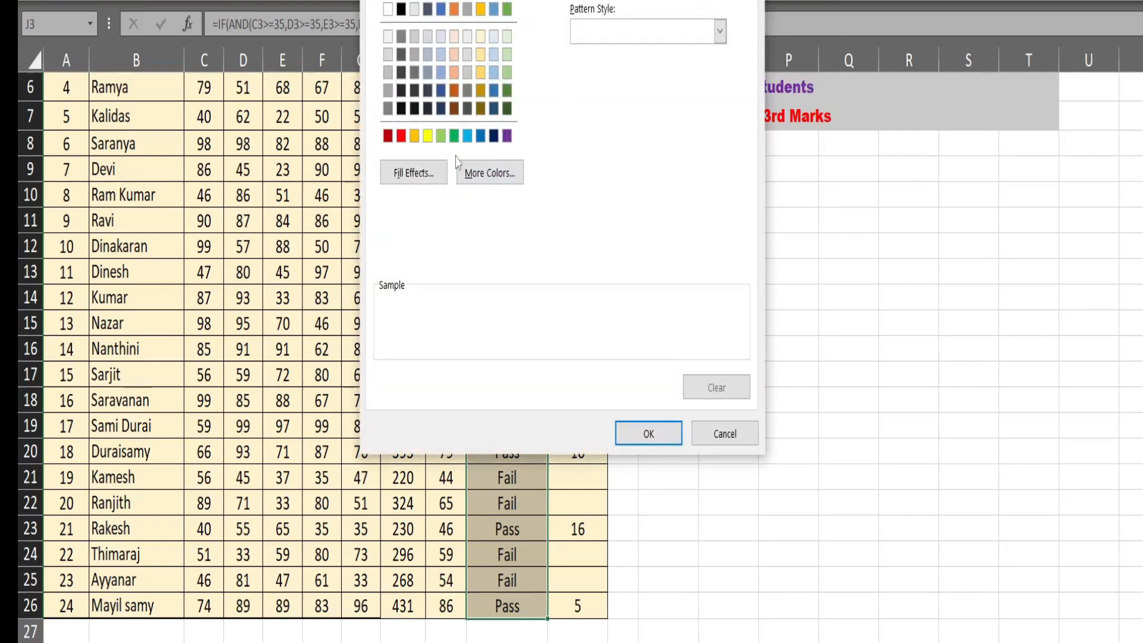
{"action": "left_click", "coordinate": [482, 173]}
{"action": "left_click", "coordinate": [538, 187]}
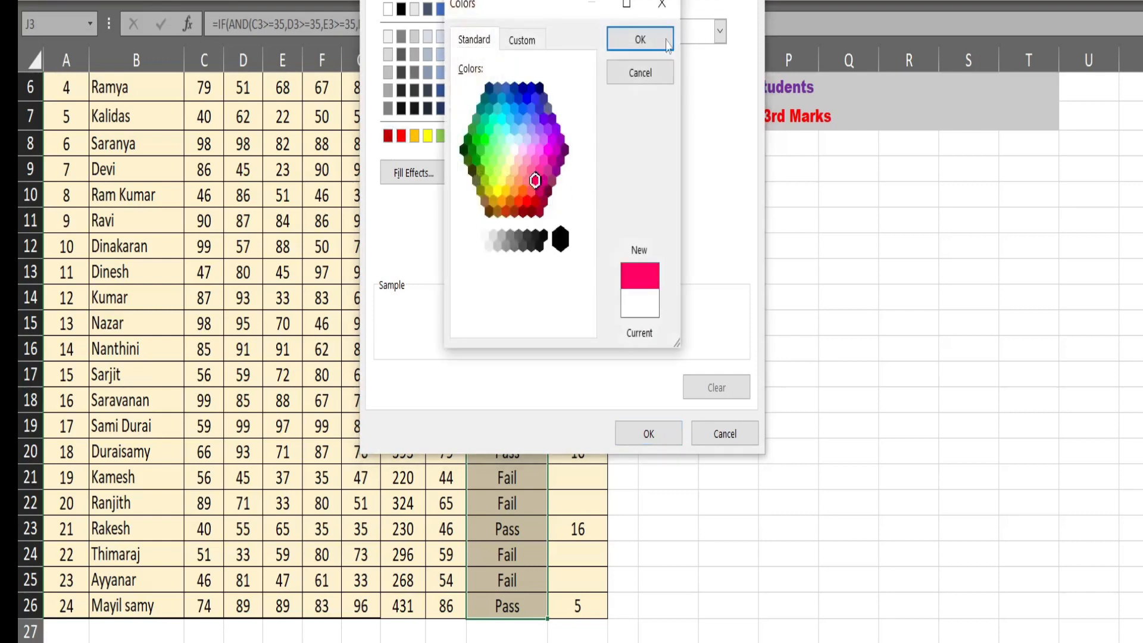
{"action": "left_click", "coordinate": [640, 41]}
{"action": "left_click", "coordinate": [648, 433]}
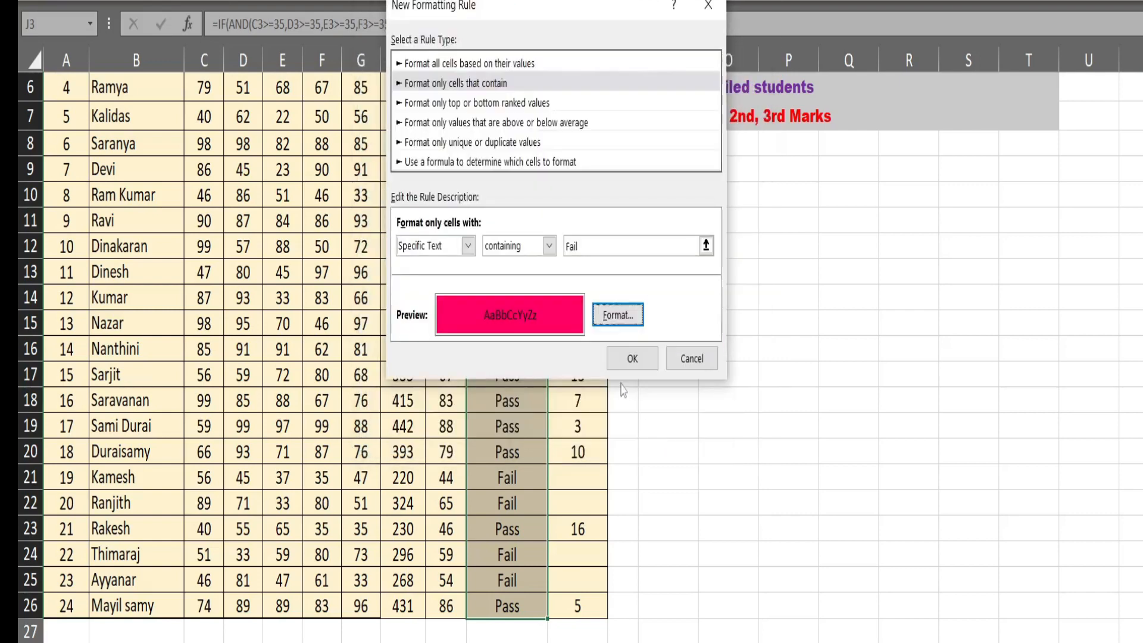
{"action": "left_click", "coordinate": [648, 355]}
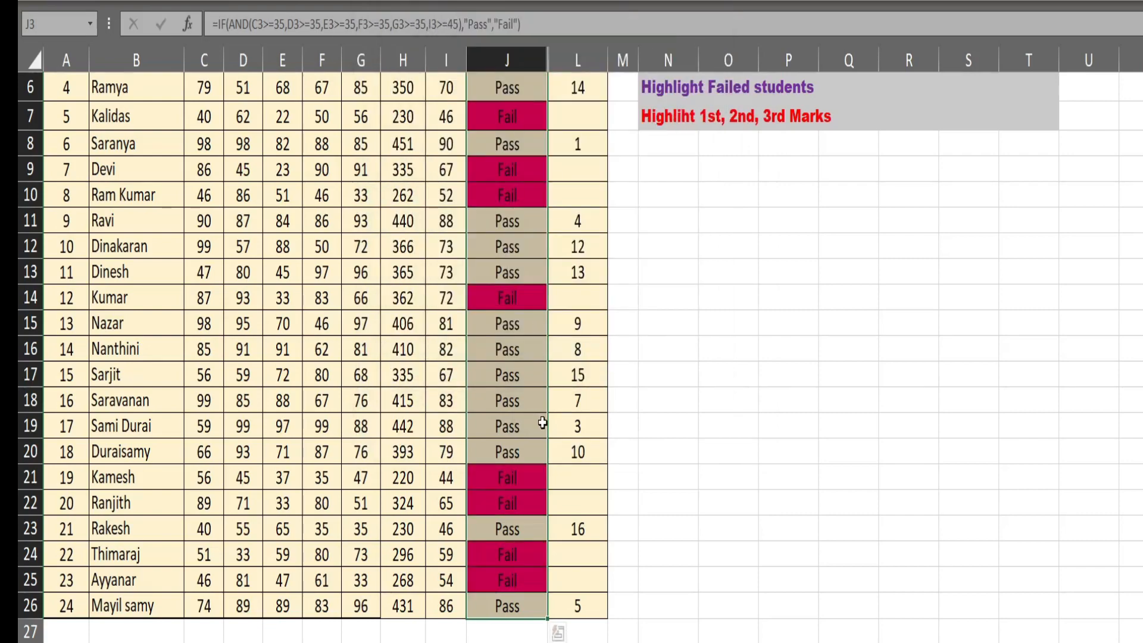
{"action": "scroll", "coordinate": [672, 449], "scroll_direction": "up", "scroll_amount": 2}
{"action": "scroll", "coordinate": [672, 449], "scroll_direction": "down", "scroll_amount": 4}
{"action": "scroll", "coordinate": [672, 449], "scroll_direction": "up", "scroll_amount": 4}
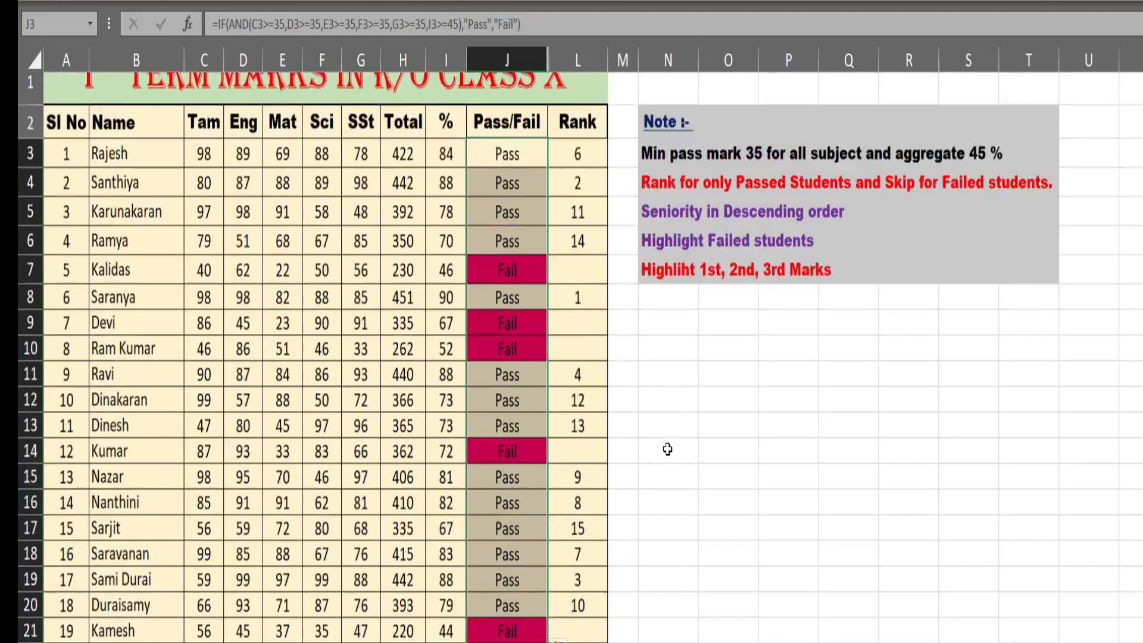
{"action": "left_click", "coordinate": [632, 444]}
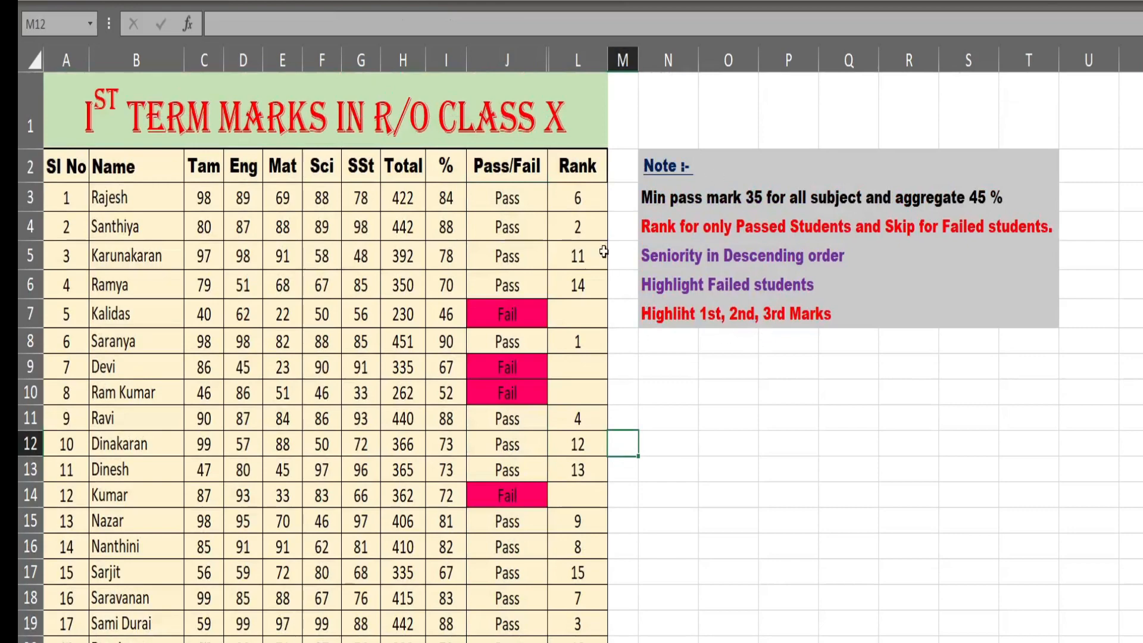
- Create a conditional formatting rule for the Rank cells L3:L26 that formats only cells with a value between 1 and 3
{"action": "left_click_drag", "start_coordinate": [585, 195], "coordinate": [566, 606]}
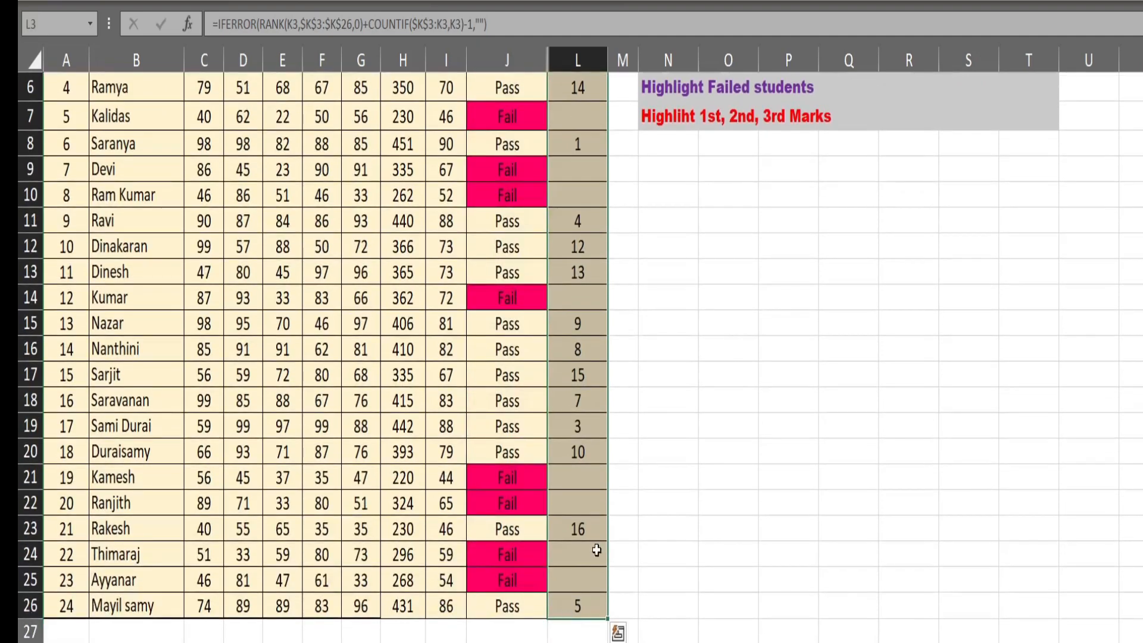
{"action": "scroll", "coordinate": [620, 293], "scroll_direction": "up", "scroll_amount": 2}
{"action": "left_click", "coordinate": [675, 1]}
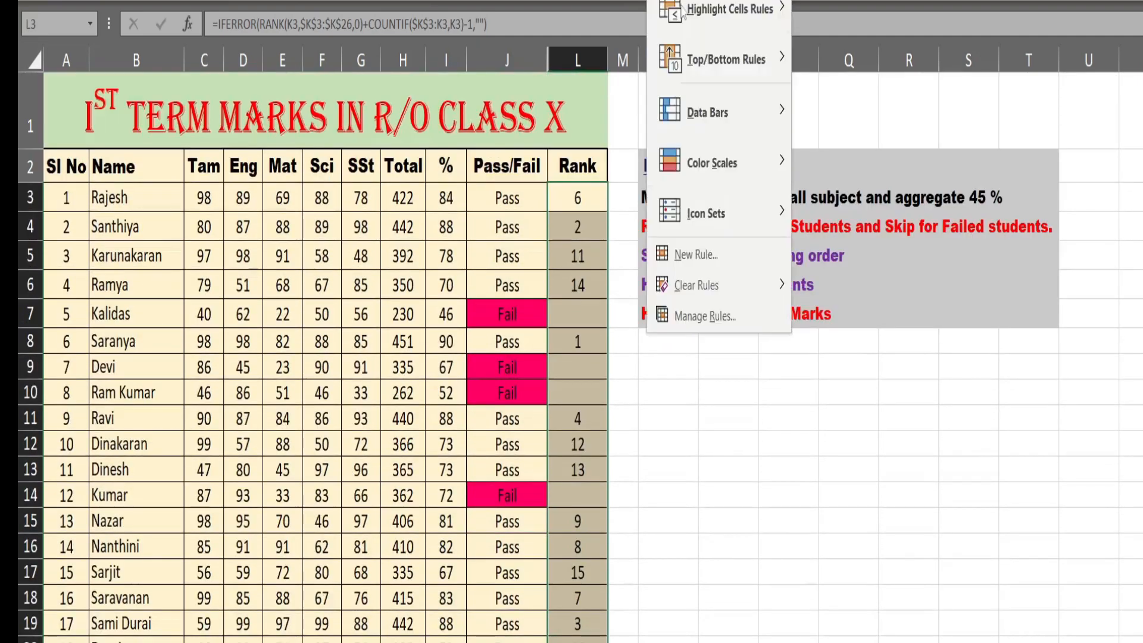
{"action": "left_click", "coordinate": [695, 255]}
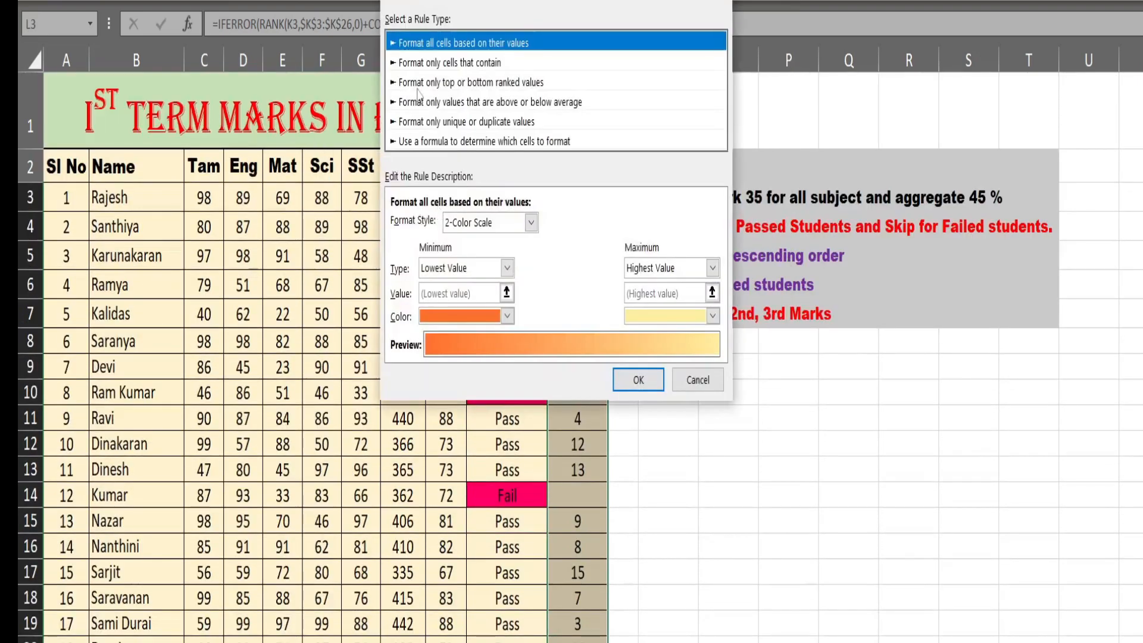
{"action": "left_click", "coordinate": [431, 63]}
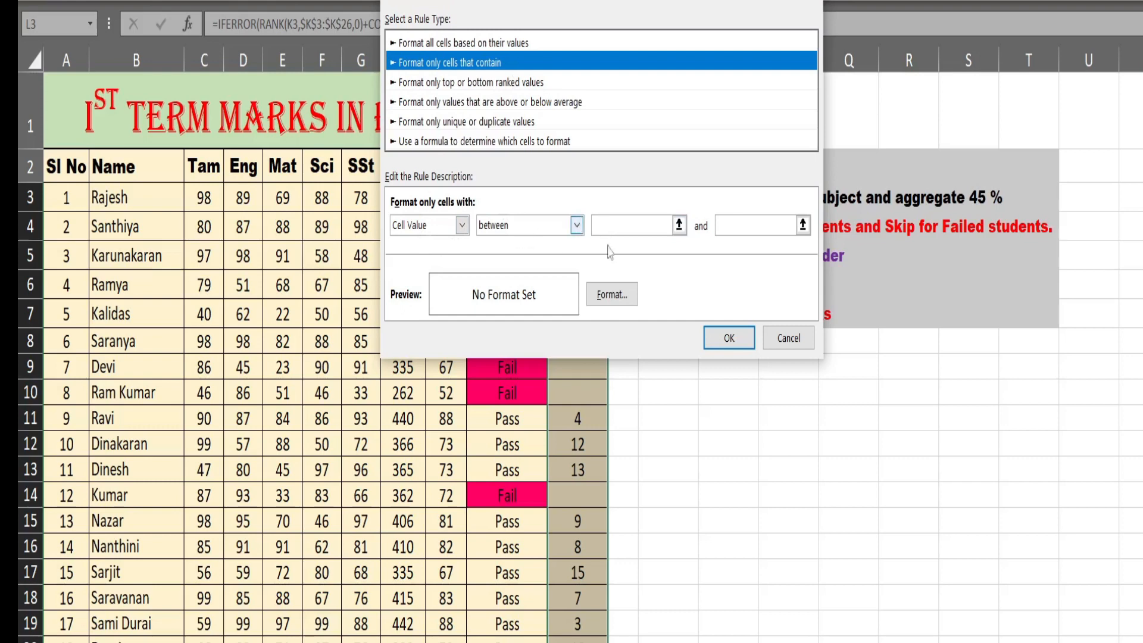
{"action": "left_click", "coordinate": [615, 225]}
{"action": "type", "text": "1"}
{"action": "left_click", "coordinate": [729, 227]}
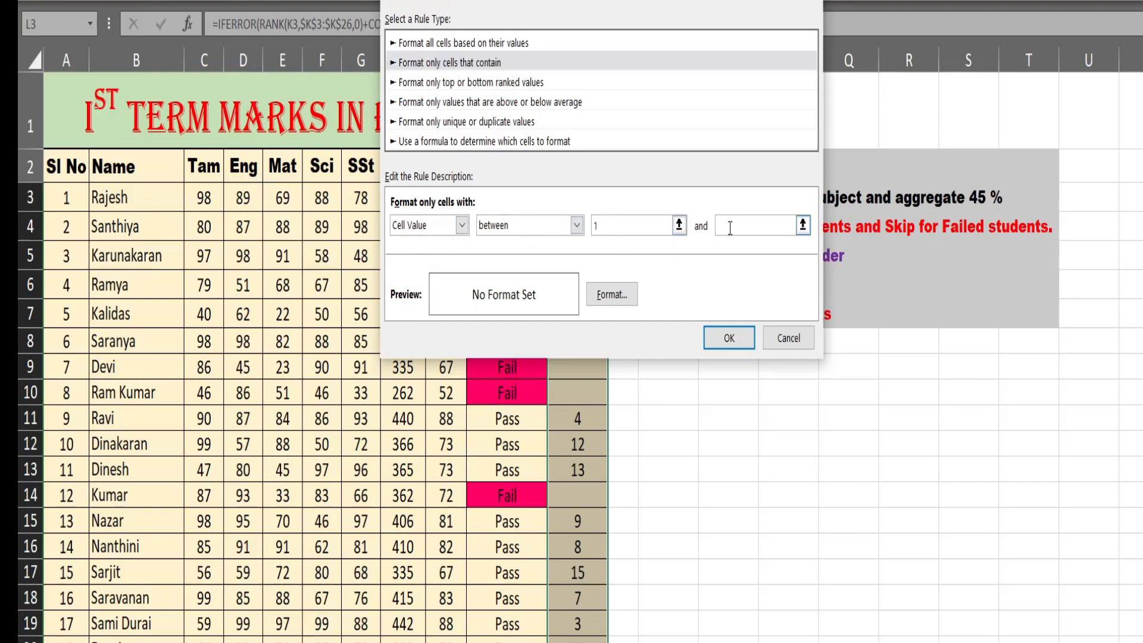
{"action": "type", "text": "3"}
- Give the top-three rank rule a light blue fill, apply it and check the Rank column
{"action": "left_click", "coordinate": [612, 294]}
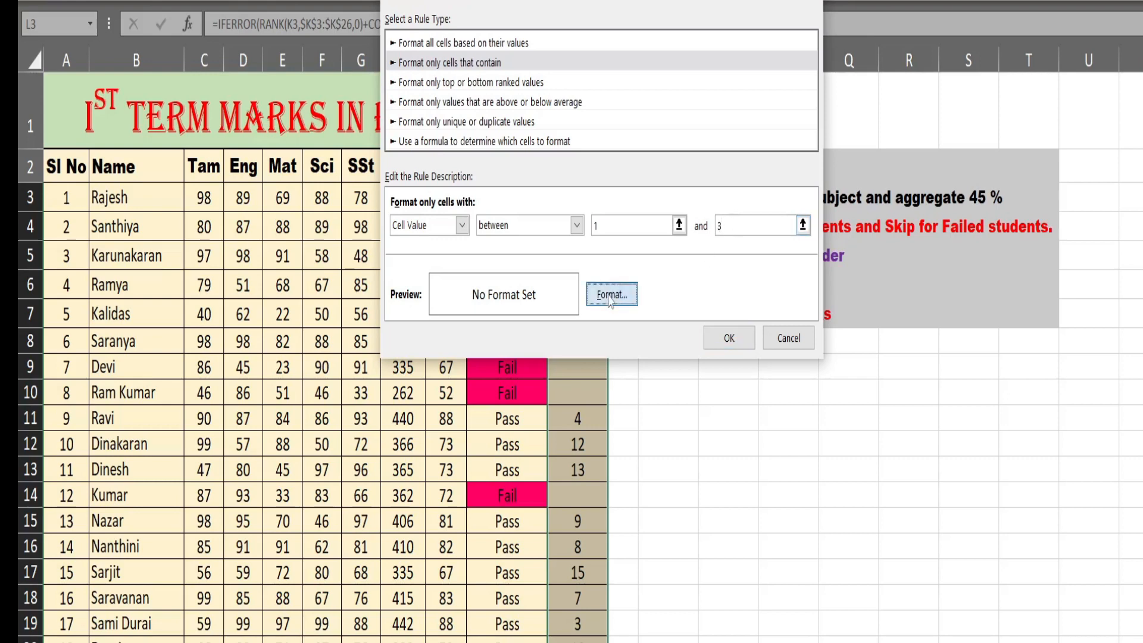
{"action": "left_click", "coordinate": [461, 115]}
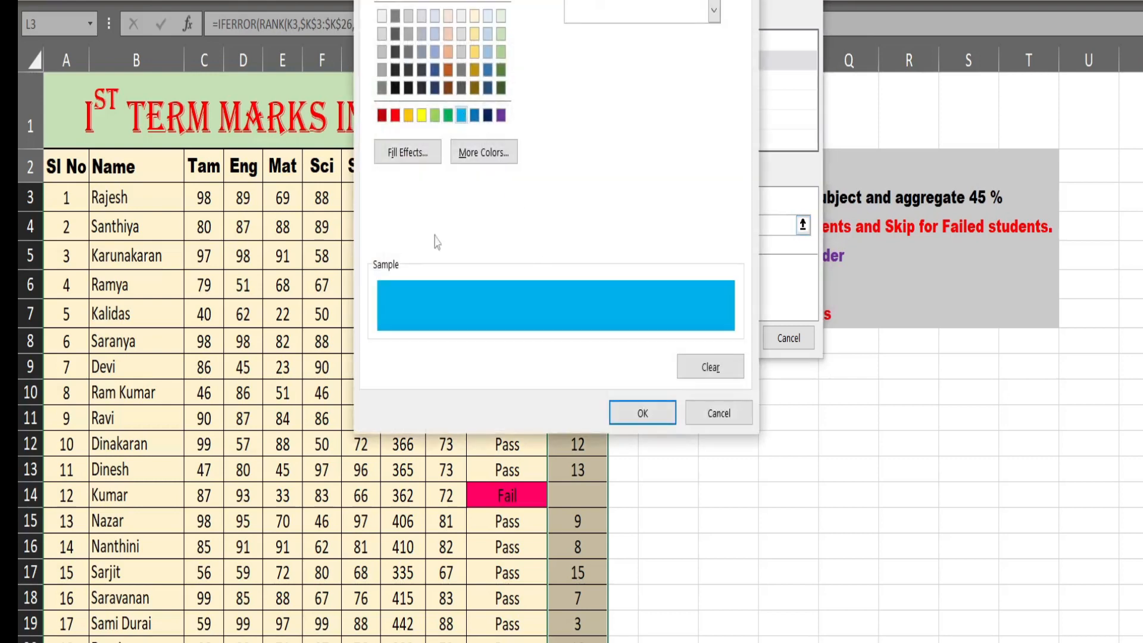
{"action": "left_click", "coordinate": [651, 419]}
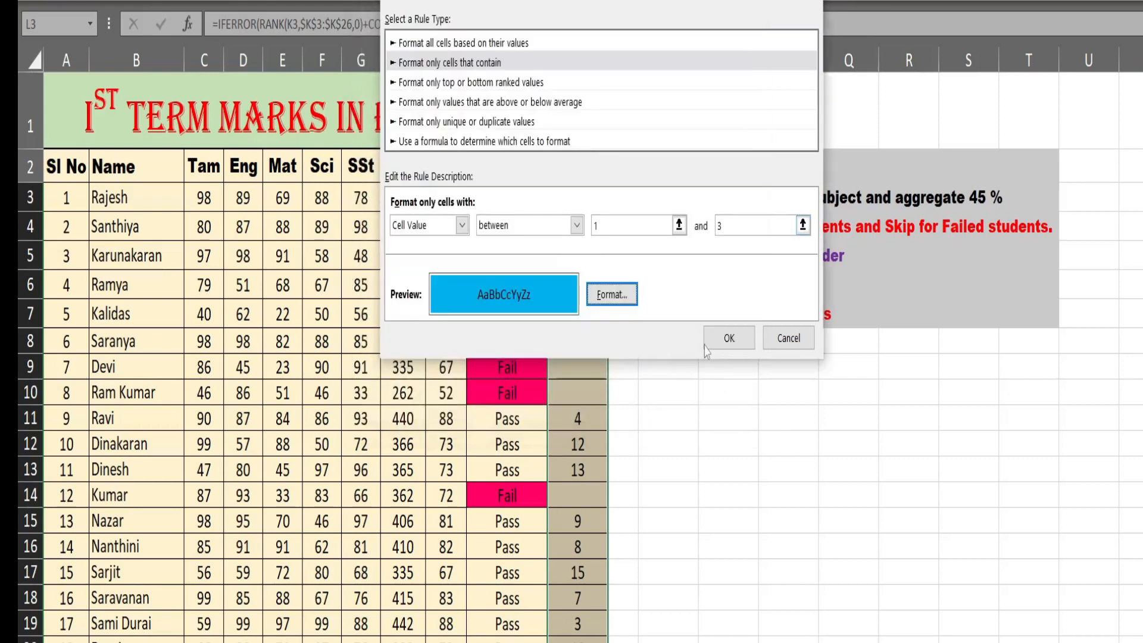
{"action": "left_click", "coordinate": [709, 342]}
{"action": "left_click", "coordinate": [654, 411]}
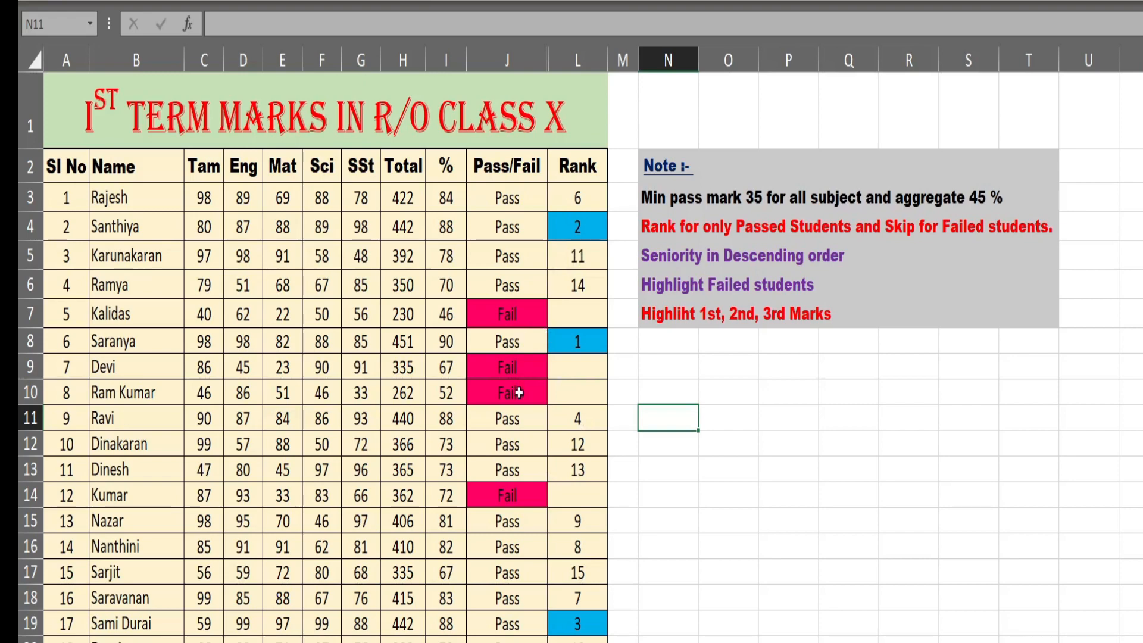
{"action": "scroll", "coordinate": [519, 393], "scroll_direction": "down", "scroll_amount": 6}
{"action": "scroll", "coordinate": [516, 392], "scroll_direction": "up", "scroll_amount": 6}
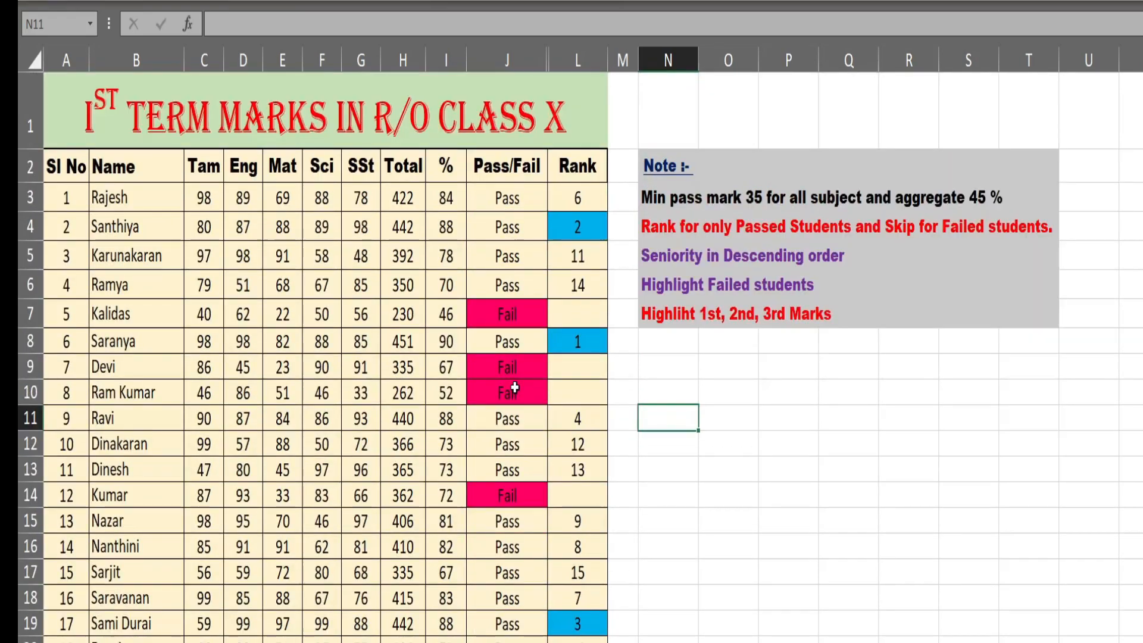